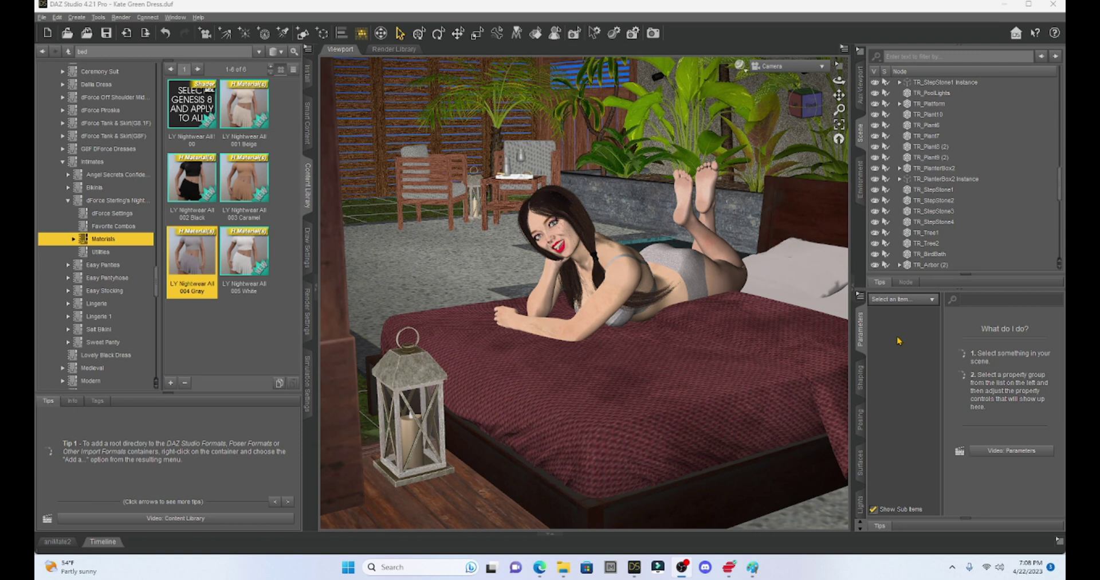
# Select the woman figure, shift her along X and Z, and raise her Y Translate to 53.06
pyautogui.click(630, 280)
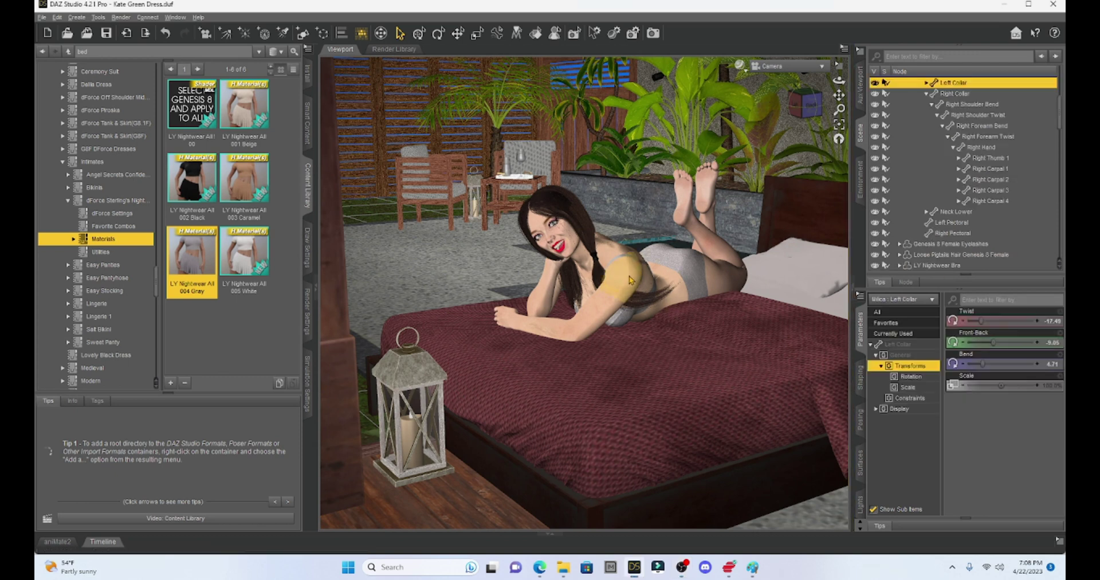
pyautogui.click(631, 280)
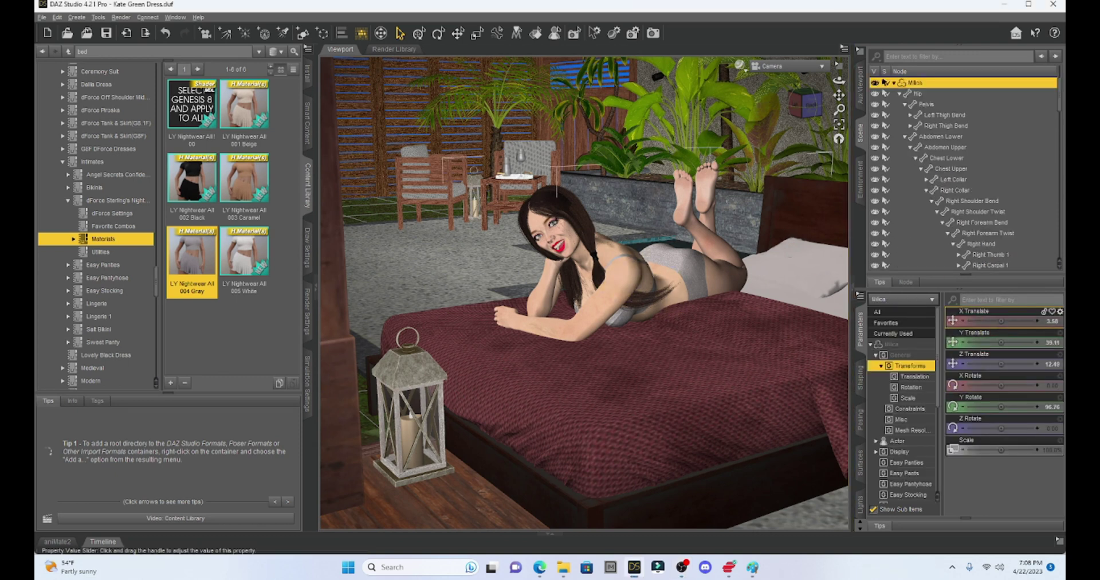
pyautogui.moveTo(1001, 321); pyautogui.dragTo(1019, 320)
pyautogui.moveTo(1001, 364); pyautogui.dragTo(984, 342)
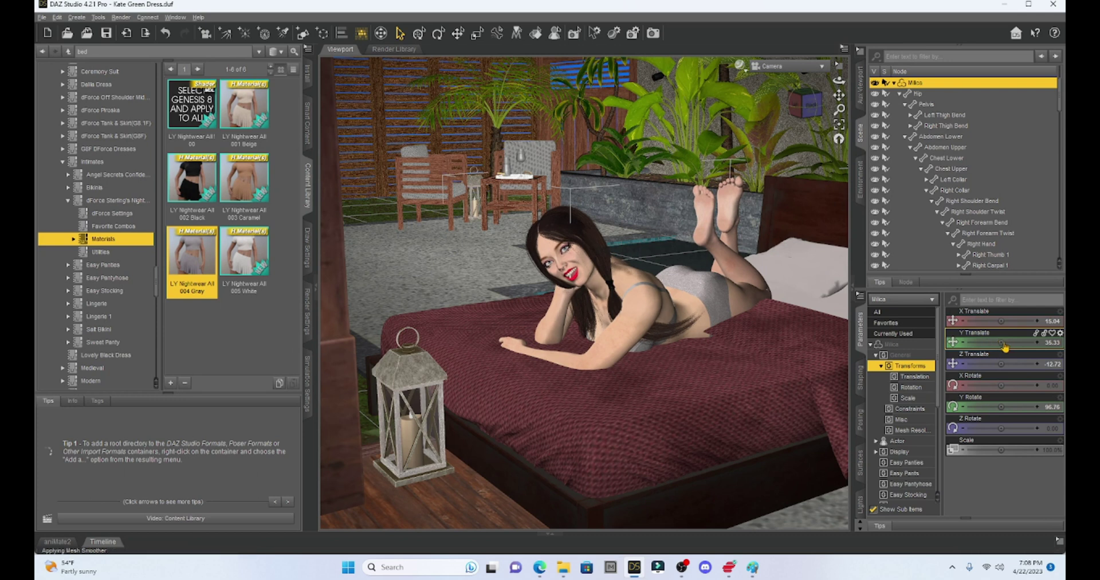
pyautogui.moveTo(1001, 342); pyautogui.dragTo(1022, 342)
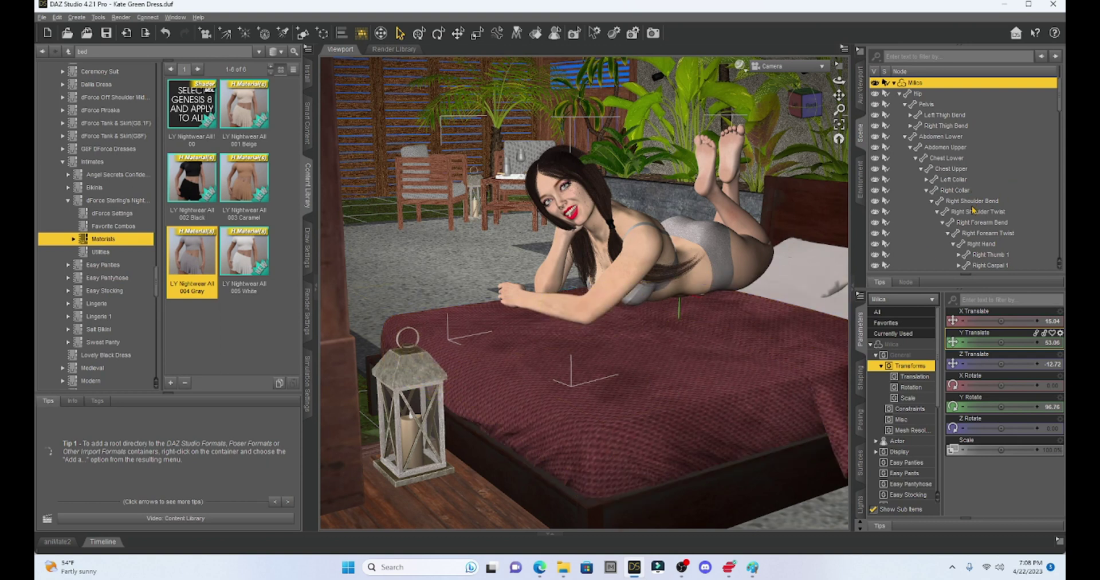
# Select DMR Quilt and raise its Y Translate to 115.01, clearing it off the bed
pyautogui.click(654, 374)
pyautogui.scroll(-2, 967, 208)
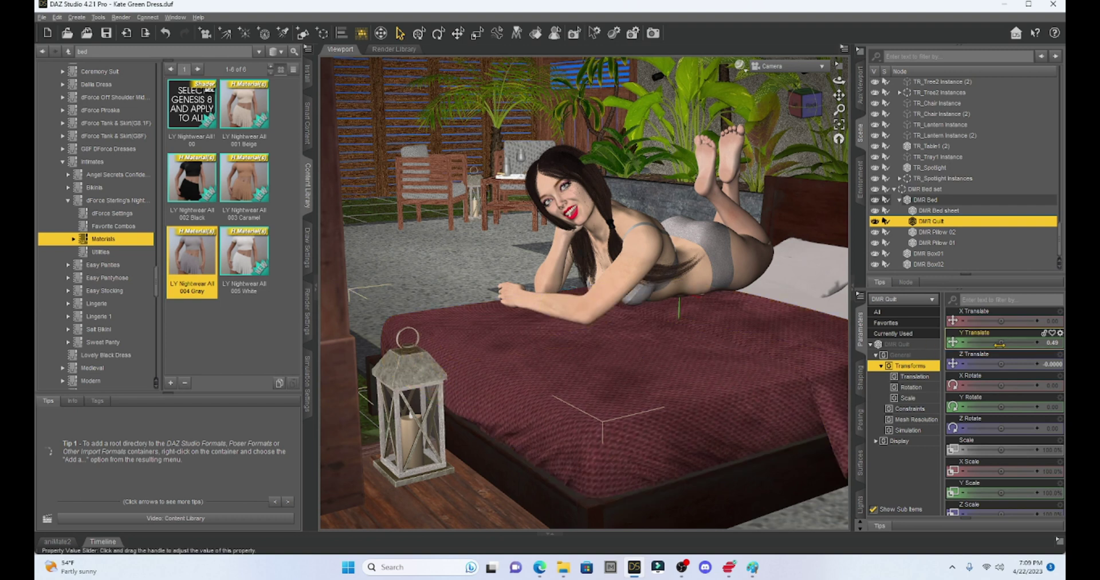
pyautogui.moveTo(1002, 343); pyautogui.dragTo(1035, 342)
# Select DMR Bed sheet and set its Y Translate to -1.84 in Transforms
pyautogui.click(700, 364)
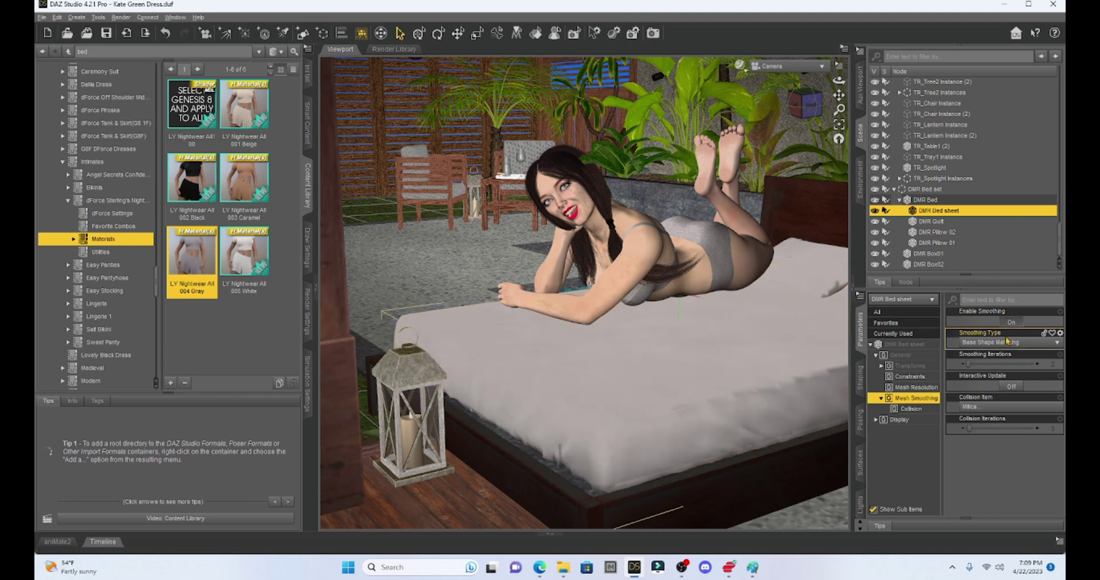
pyautogui.click(920, 346)
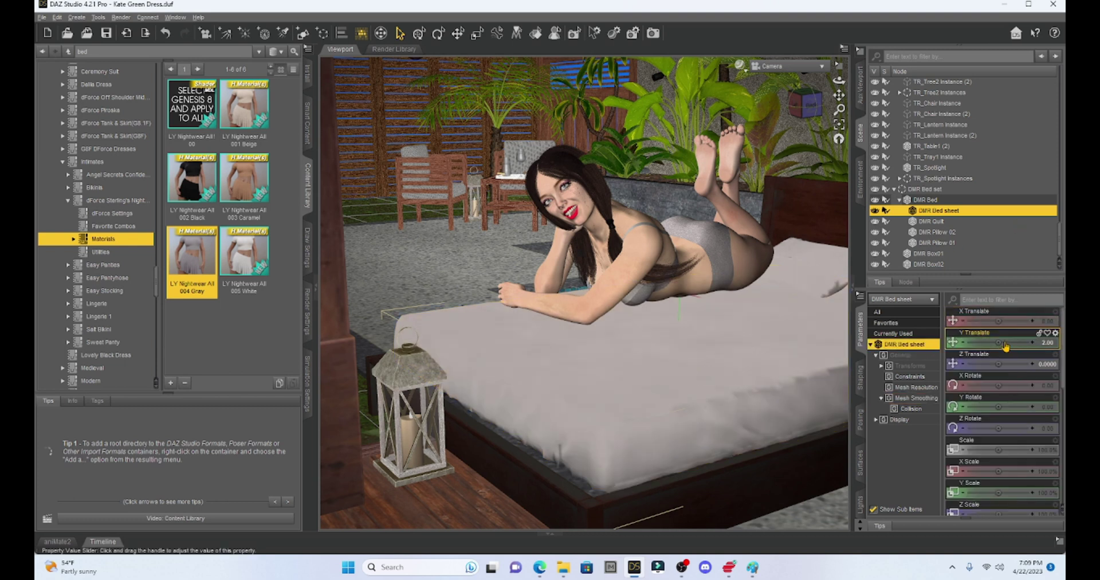
pyautogui.moveTo(999, 342)
pyautogui.mouseDown()
pyautogui.moveTo(1013, 342)
pyautogui.moveTo(998, 342)
pyautogui.mouseUp()
pyautogui.moveTo(999, 342)
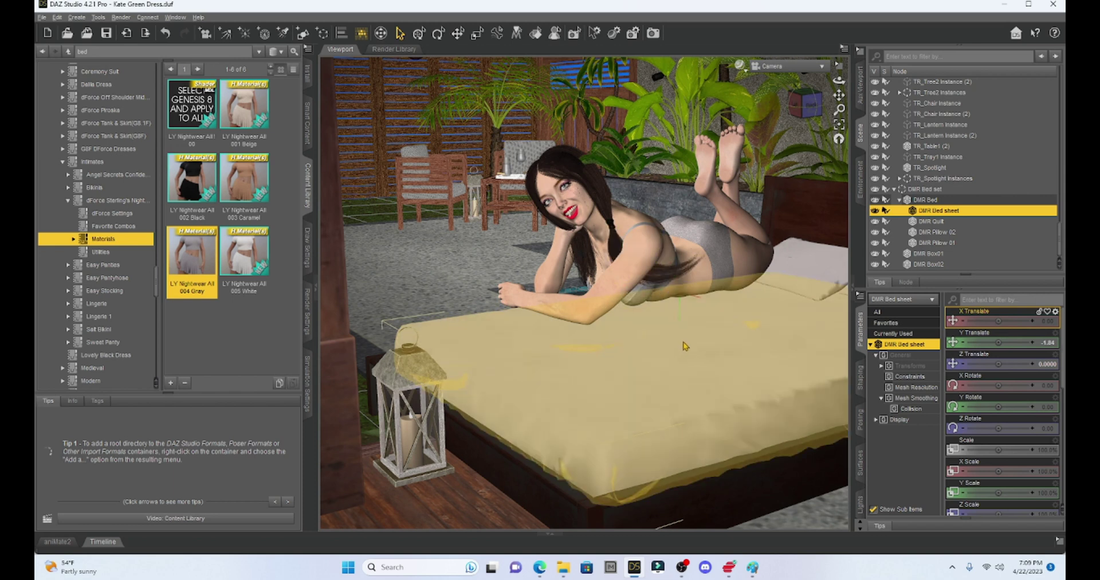
pyautogui.click(972, 211)
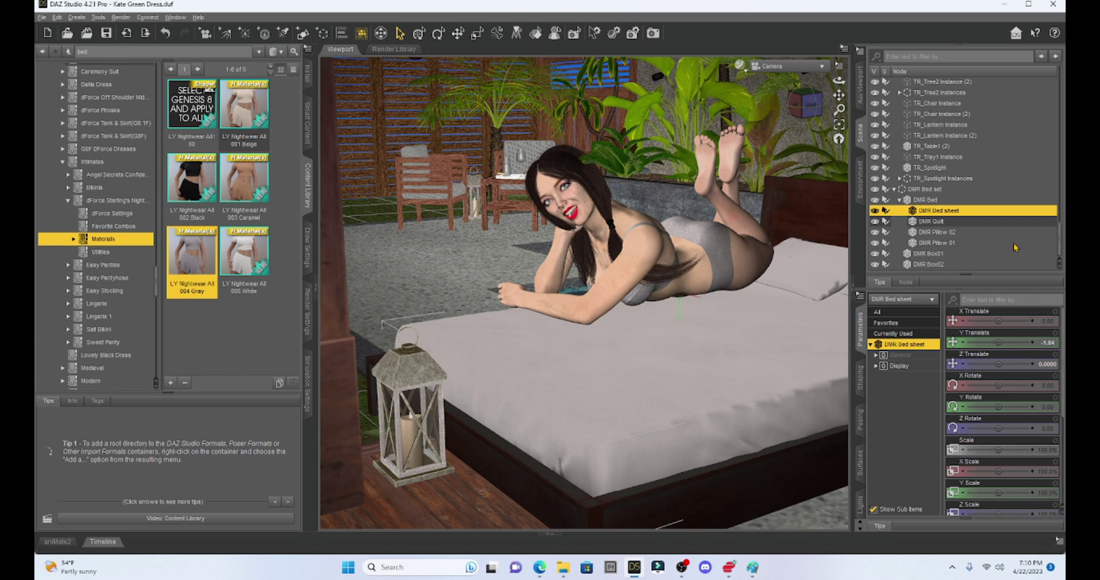
# Apply Edit > Object > Geometry > Add Smoothing Modifier to DMR Bed sheet
pyautogui.doubleClick(950, 211)
pyautogui.click(56, 18)
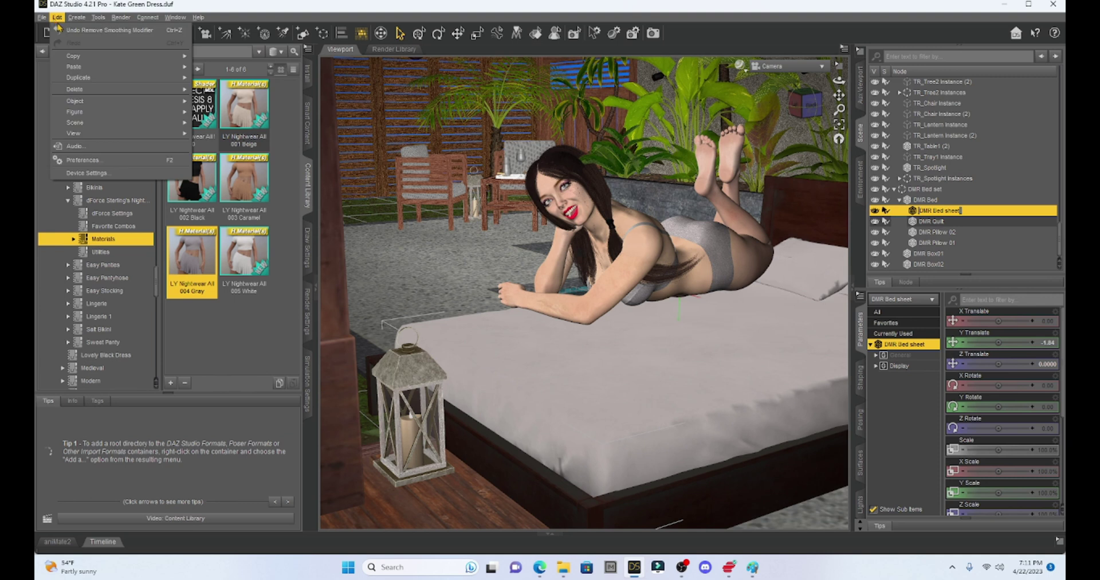
pyautogui.moveTo(80, 112)
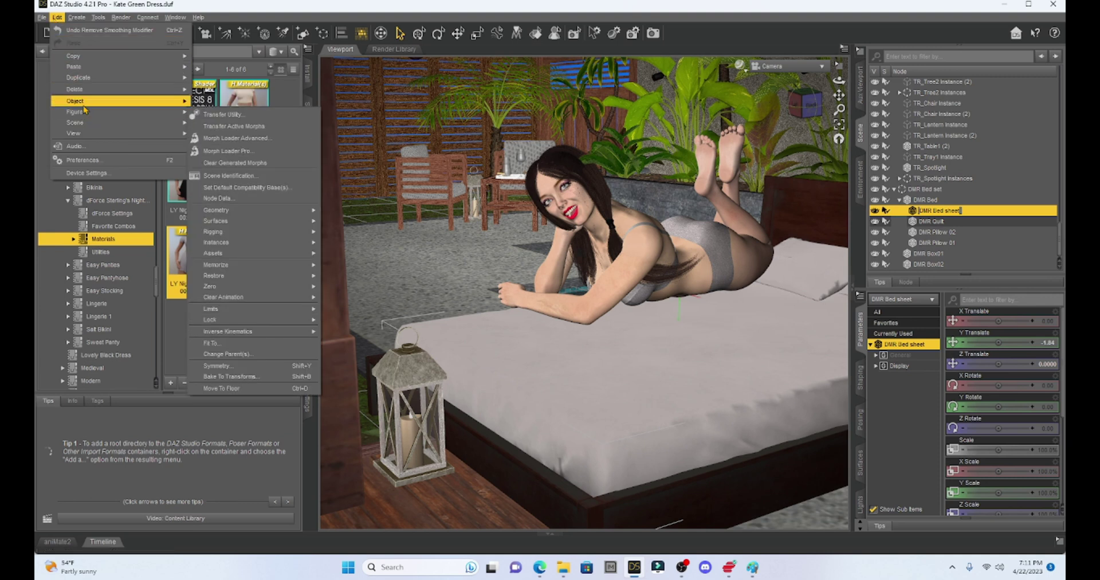
pyautogui.moveTo(113, 105)
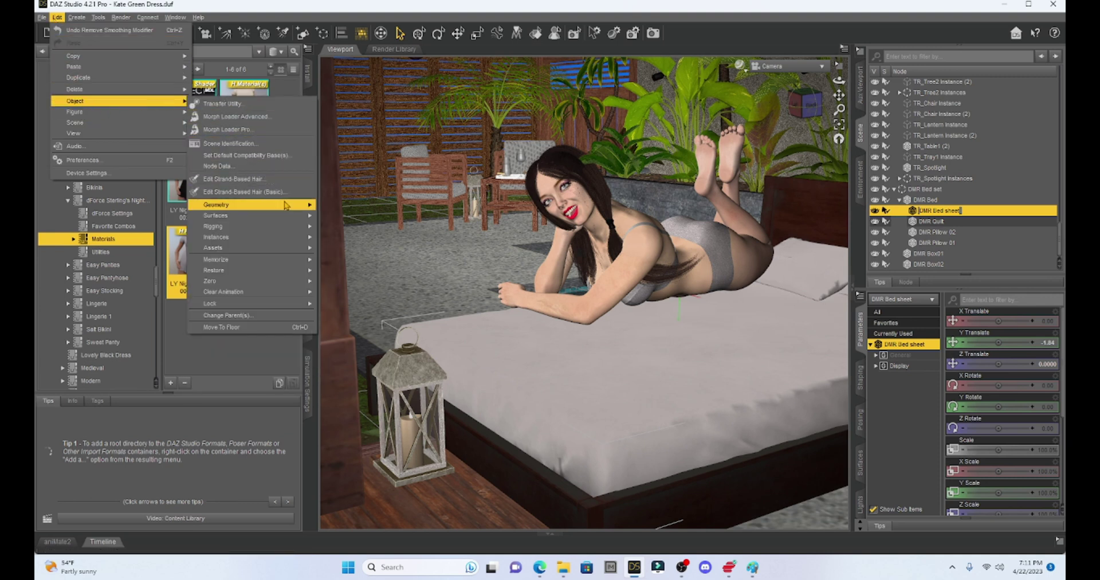
pyautogui.moveTo(286, 210)
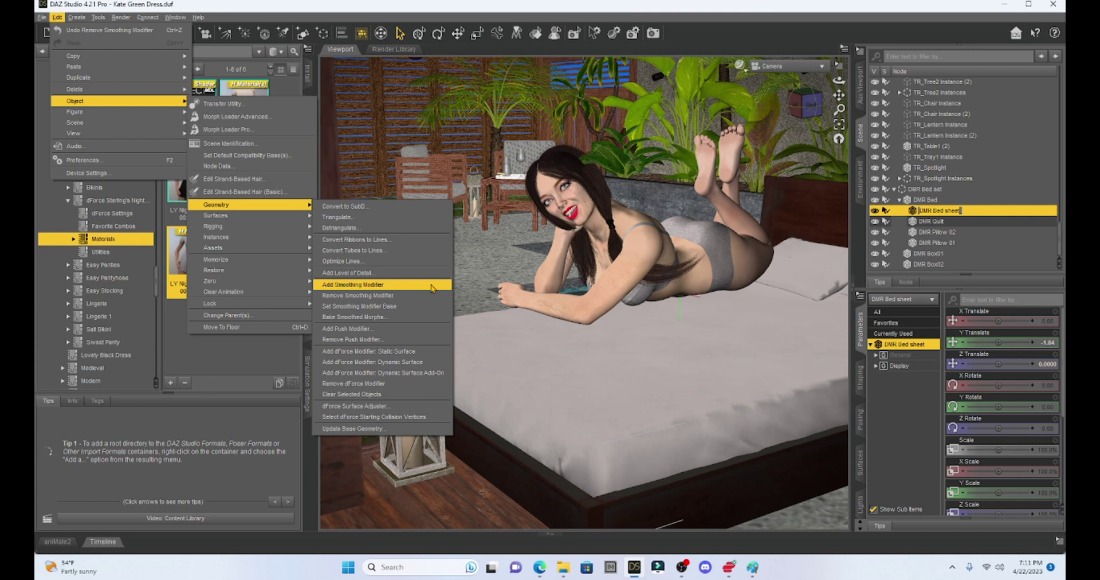
pyautogui.click(432, 288)
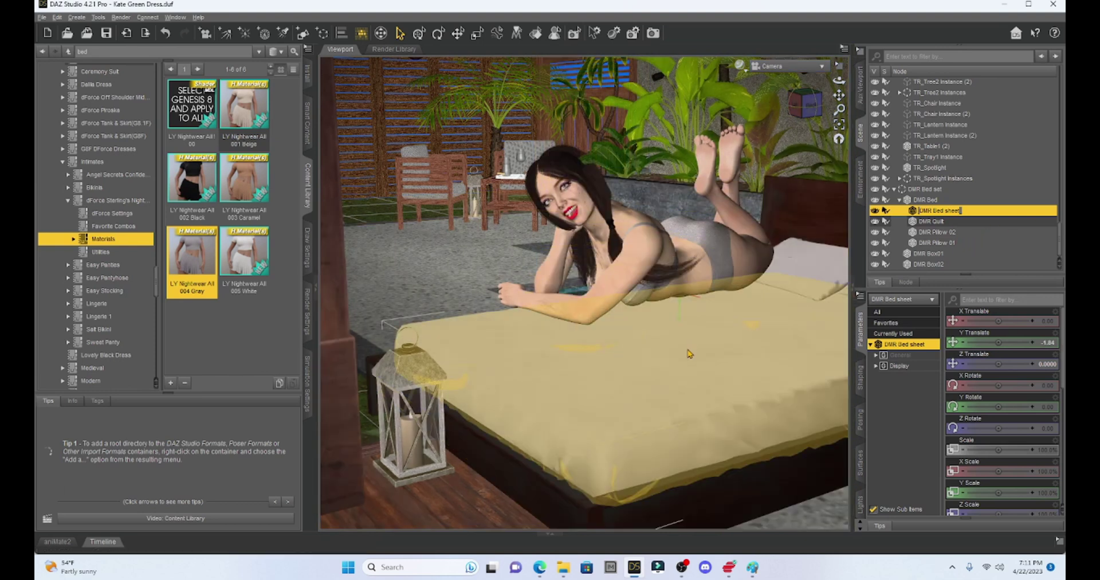
# Set the bed sheet's Mesh Smoothing collision item to the woman figure
pyautogui.click(870, 343)
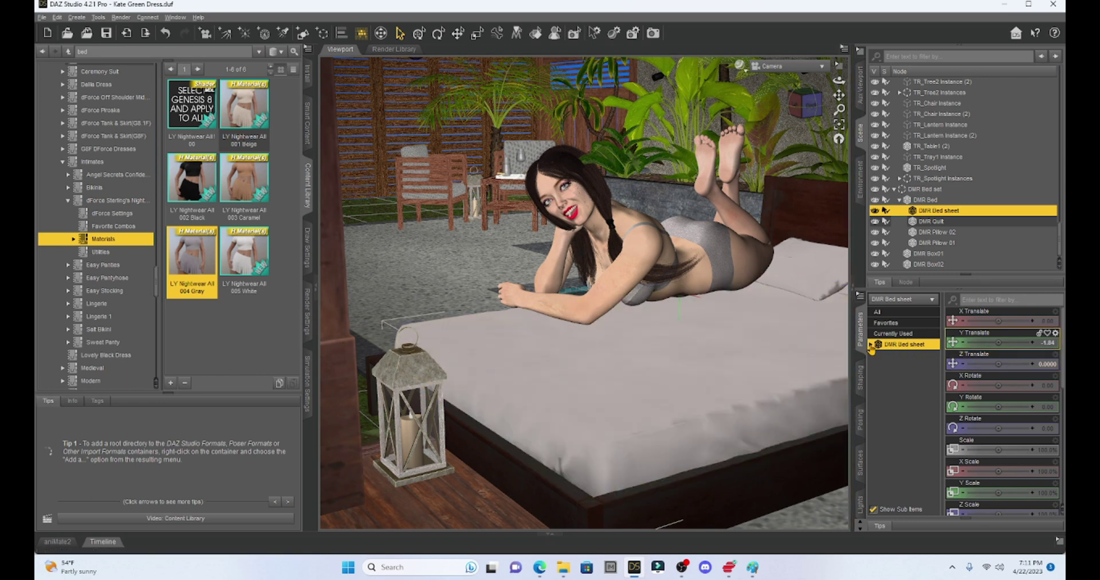
pyautogui.click(871, 345)
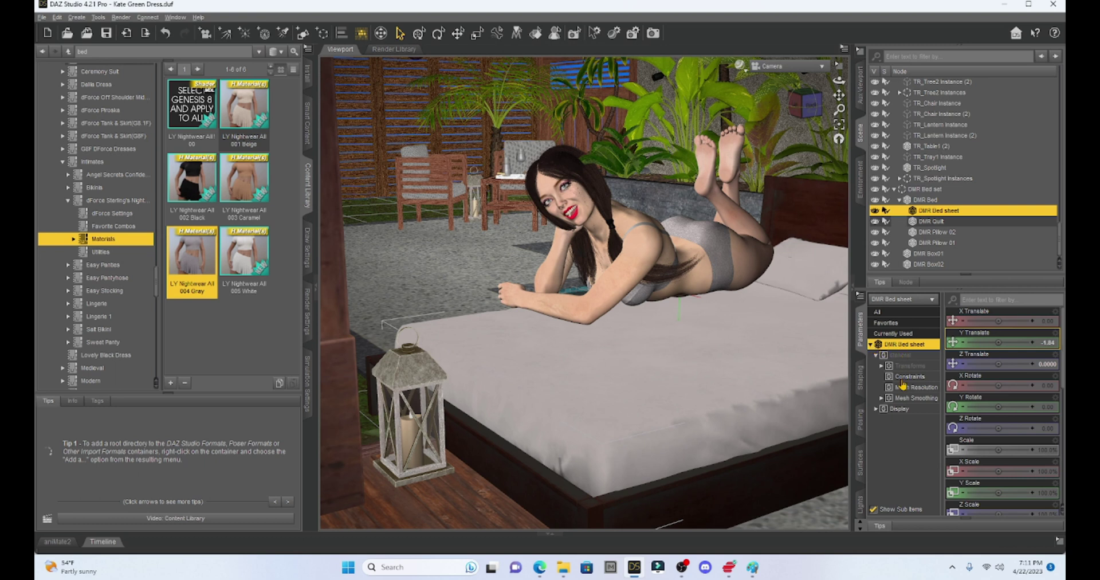
pyautogui.click(911, 398)
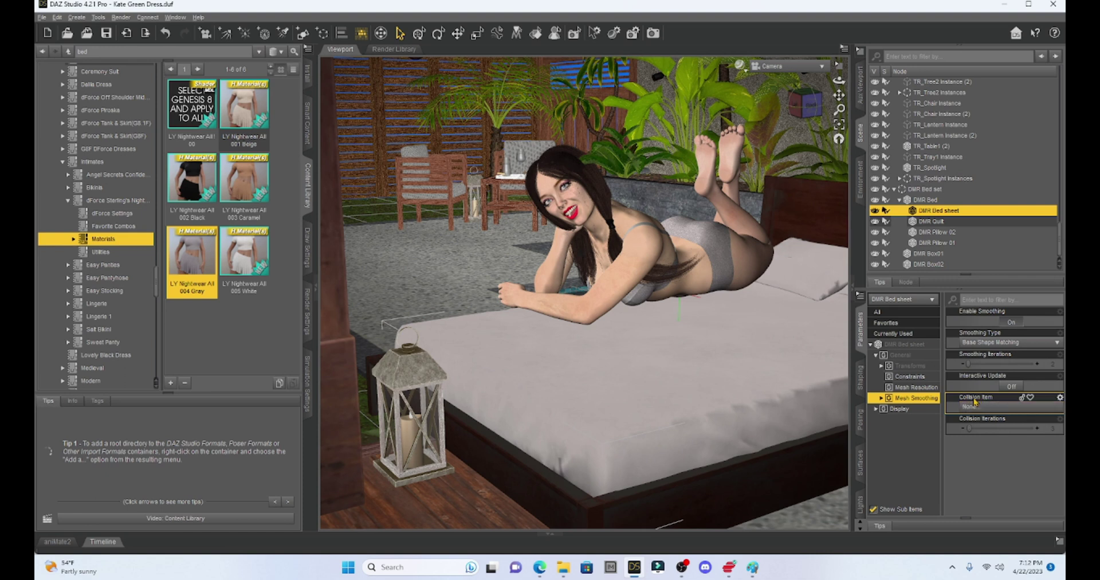
pyautogui.click(1008, 409)
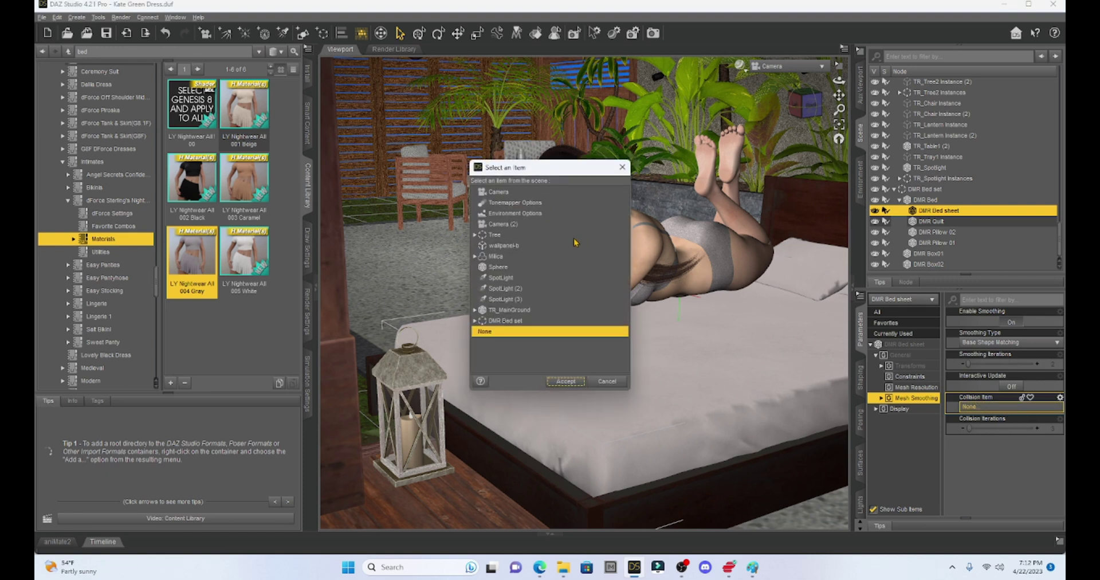
pyautogui.click(498, 258)
pyautogui.click(562, 382)
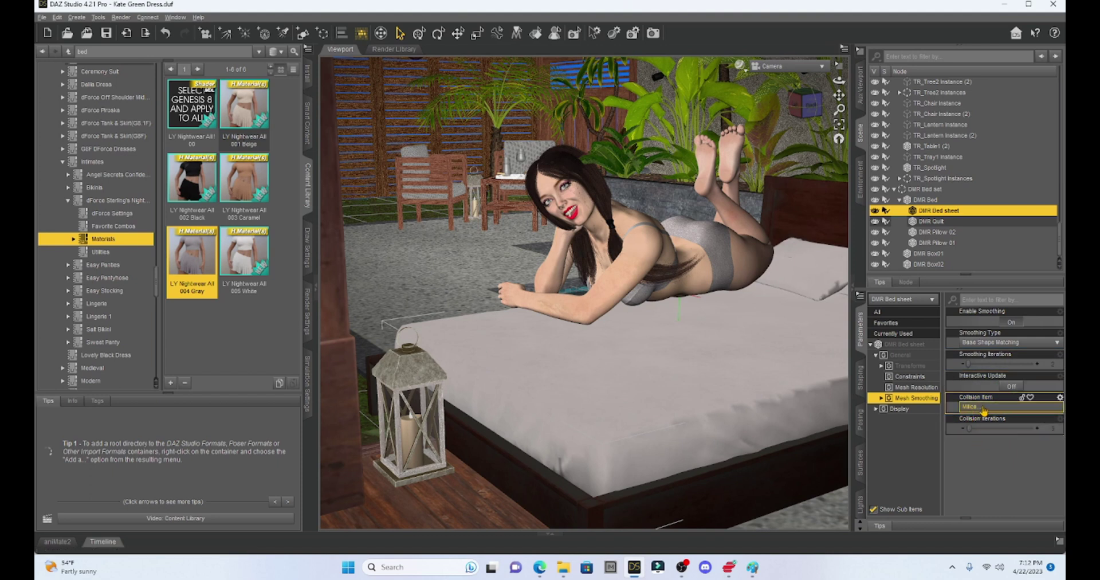
# Lower the woman figure's Y Translate to 31.34 so she lies on the bed sheet
pyautogui.click(651, 258)
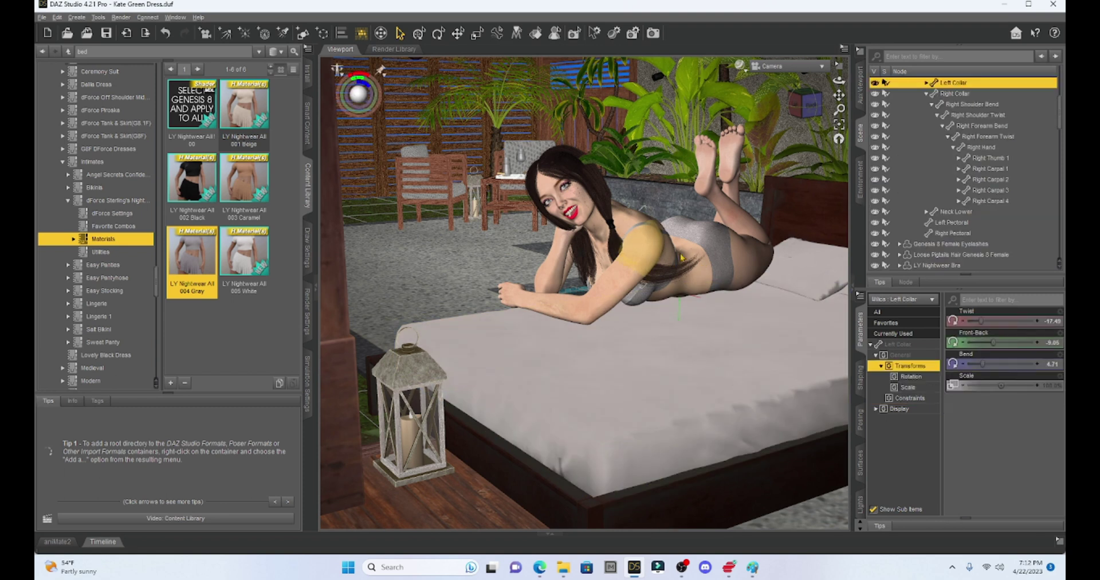
pyautogui.click(651, 256)
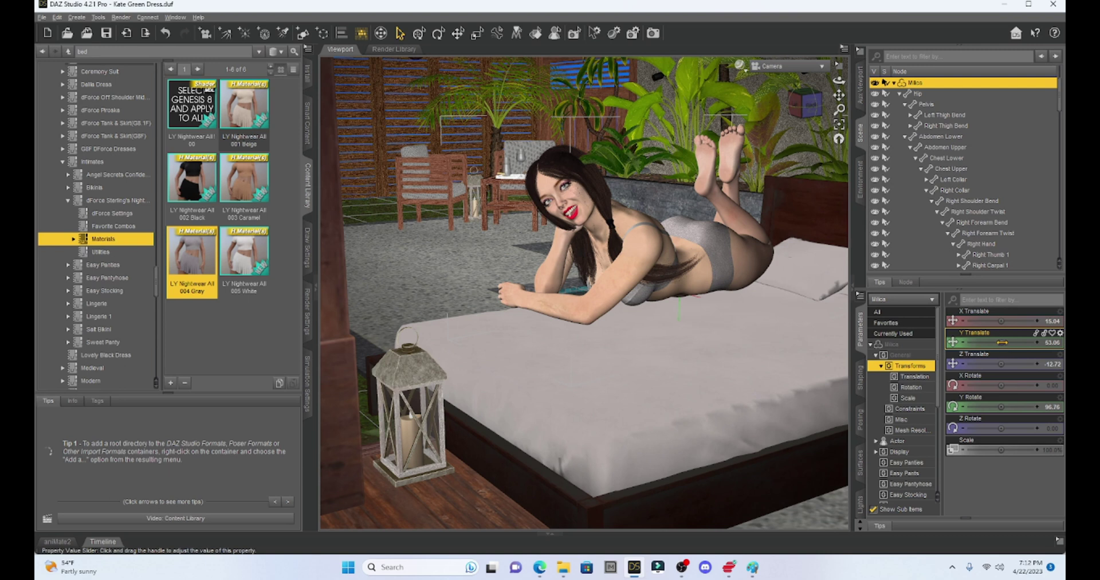
pyautogui.moveTo(1001, 342); pyautogui.dragTo(965, 342)
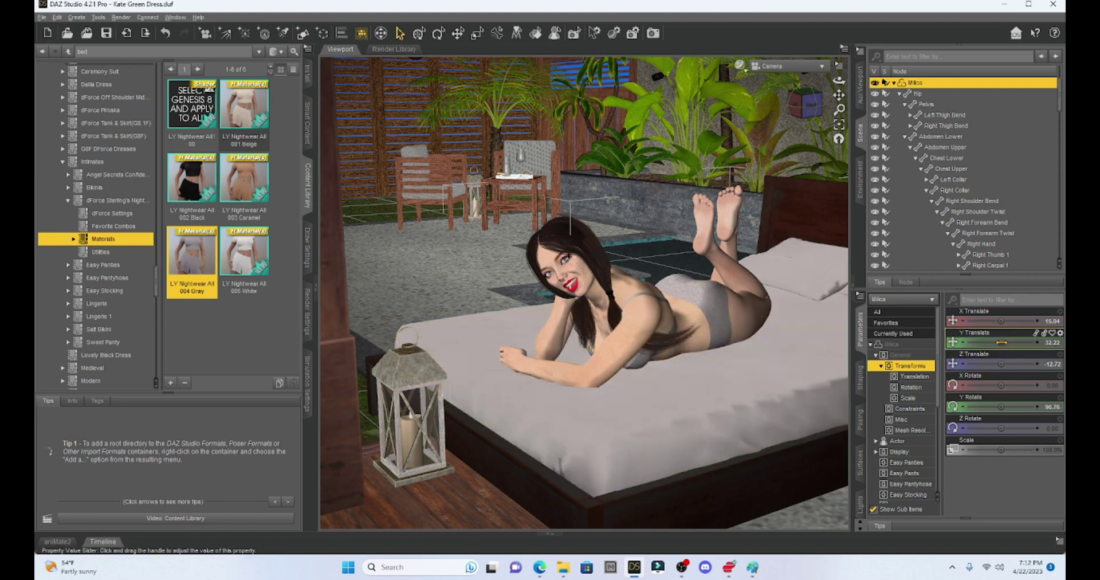
pyautogui.moveTo(1002, 342)
pyautogui.moveTo(1001, 342); pyautogui.dragTo(992, 342)
pyautogui.moveTo(1001, 342)
pyautogui.moveTo(1002, 342); pyautogui.dragTo(989, 342)
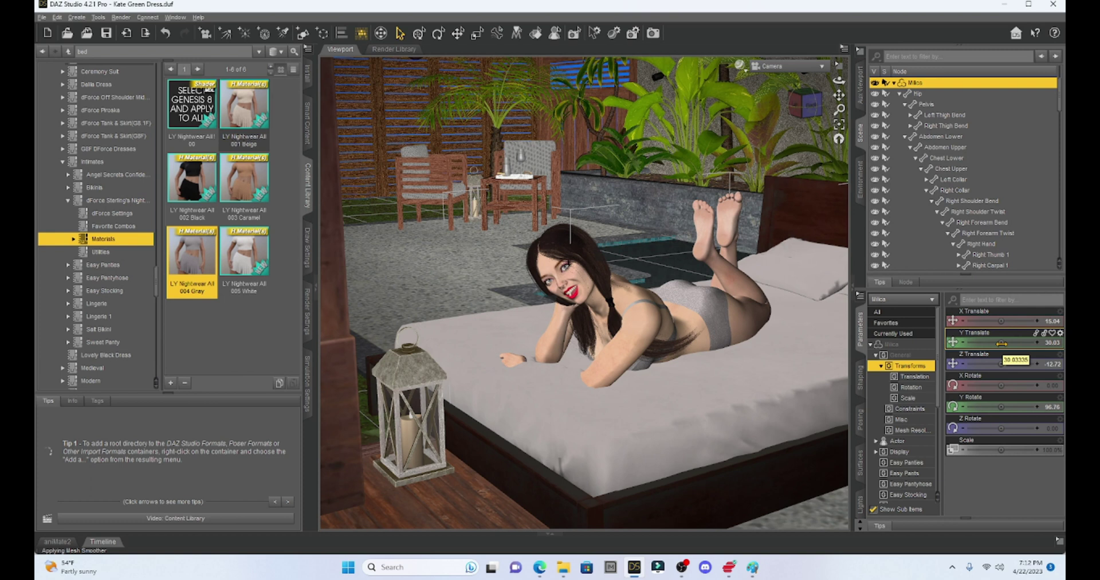
pyautogui.moveTo(1001, 342); pyautogui.dragTo(1012, 342)
pyautogui.click(1002, 343)
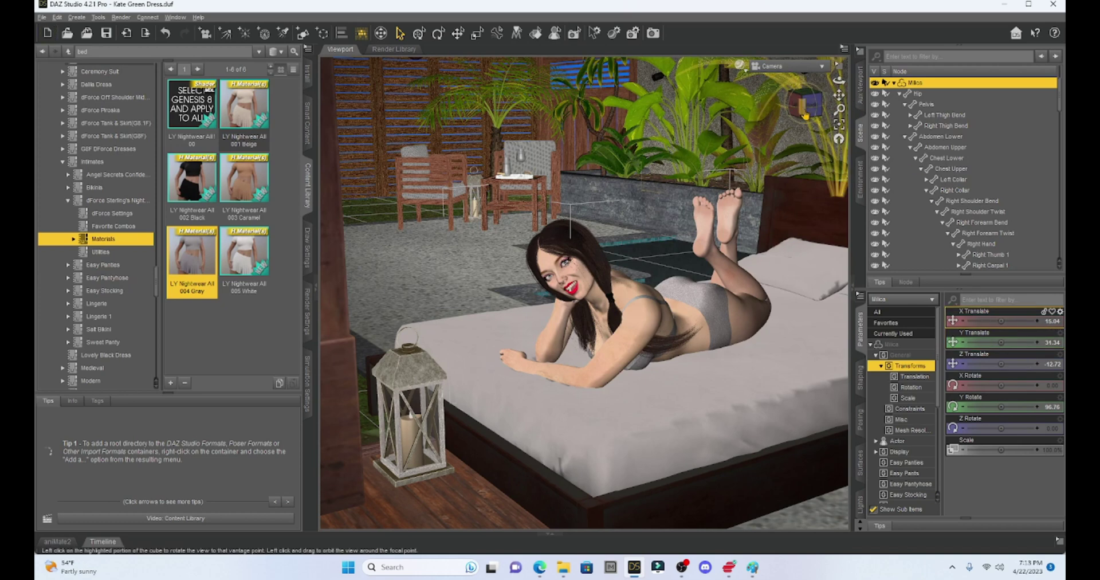
pyautogui.scroll(6, 805, 104)
pyautogui.scroll(-6, 805, 103)
pyautogui.scroll(5, 805, 104)
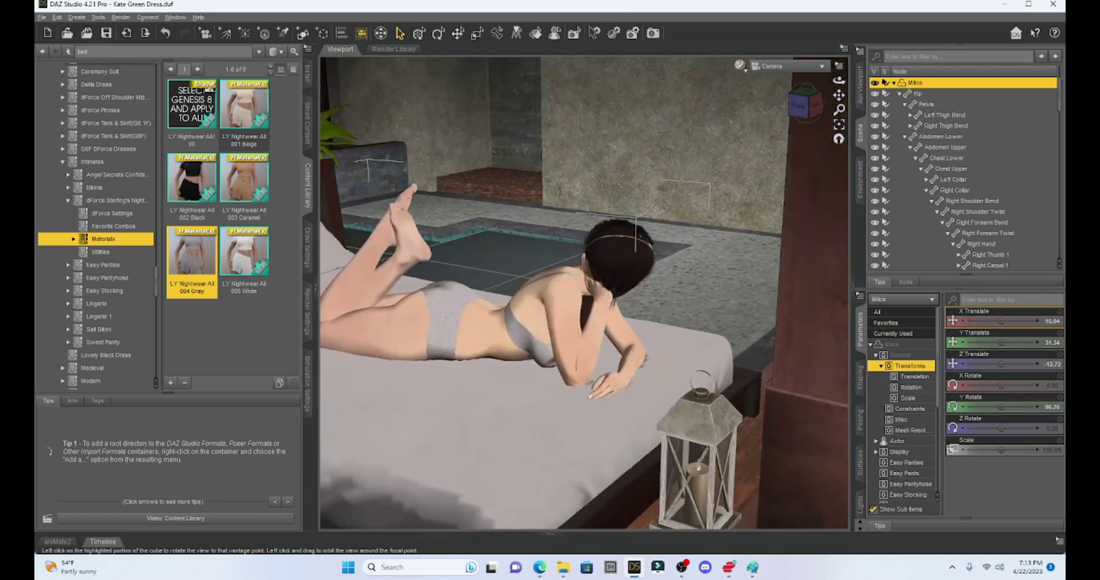
pyautogui.moveTo(805, 103); pyautogui.dragTo(749, 149)
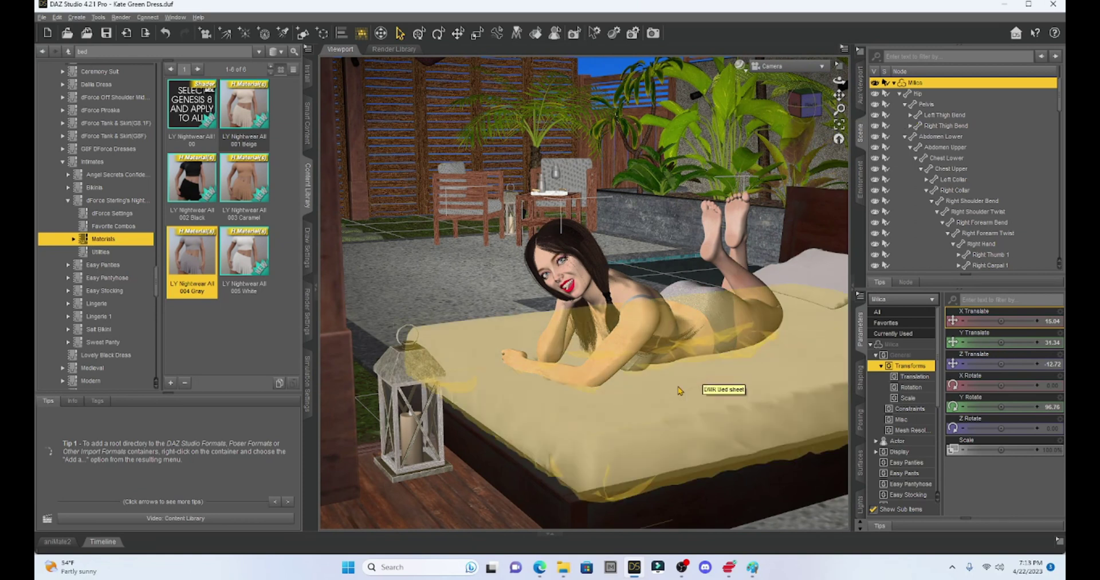
# Raise DMR Bed sheet's Smoothing Iterations, trying 10 before settling on 25
pyautogui.click(679, 390)
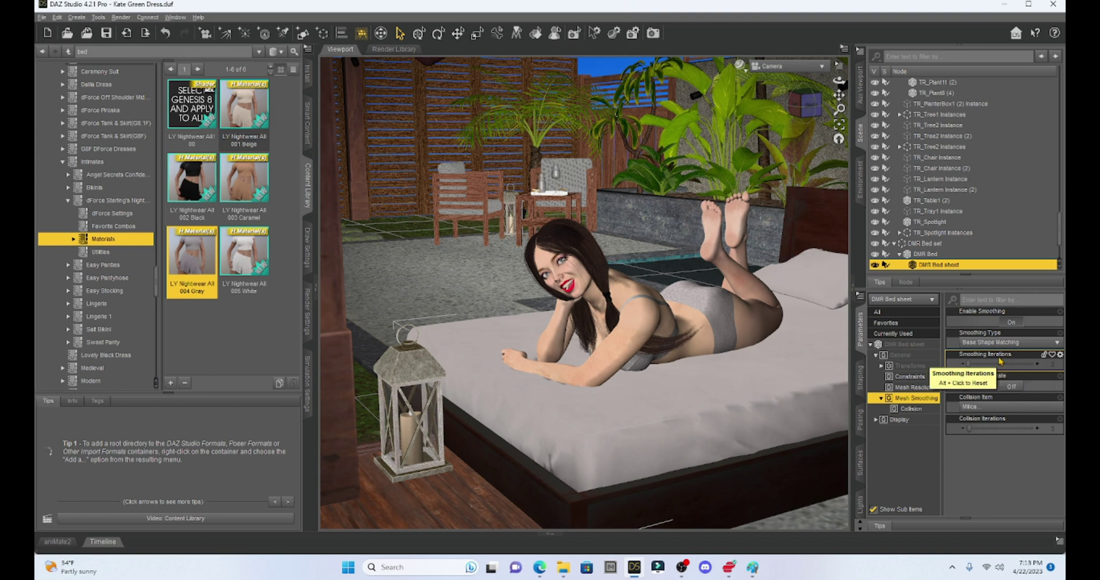
pyautogui.click(1054, 368)
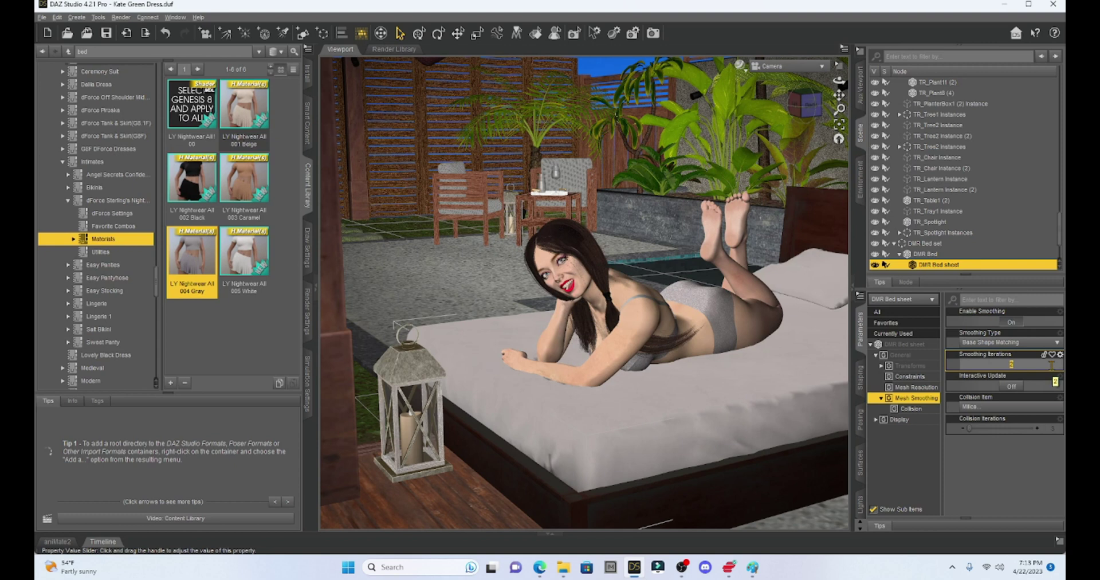
pyautogui.press('Return')
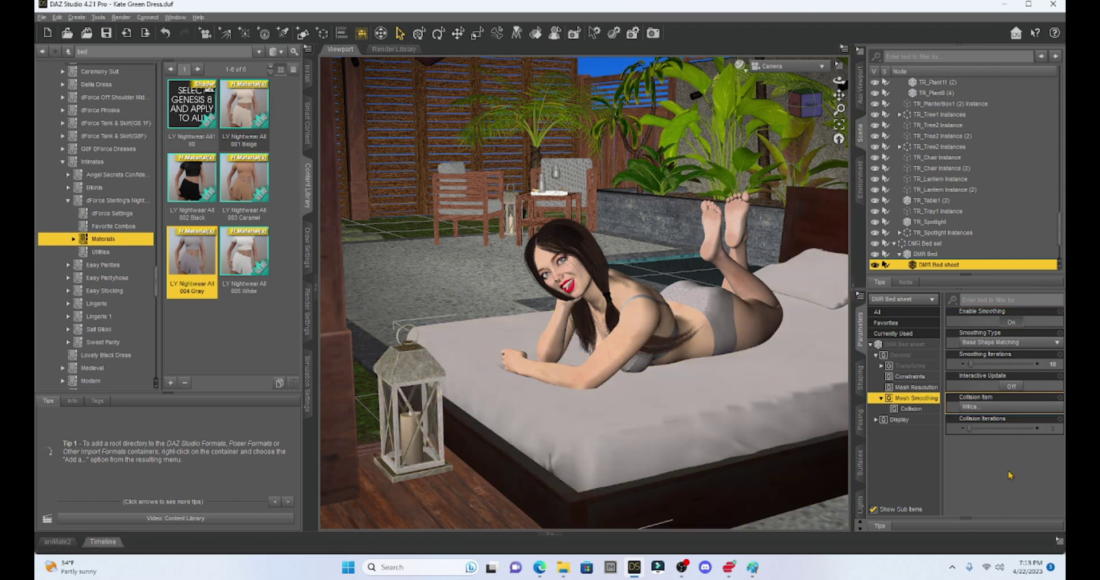
pyautogui.click(1053, 366)
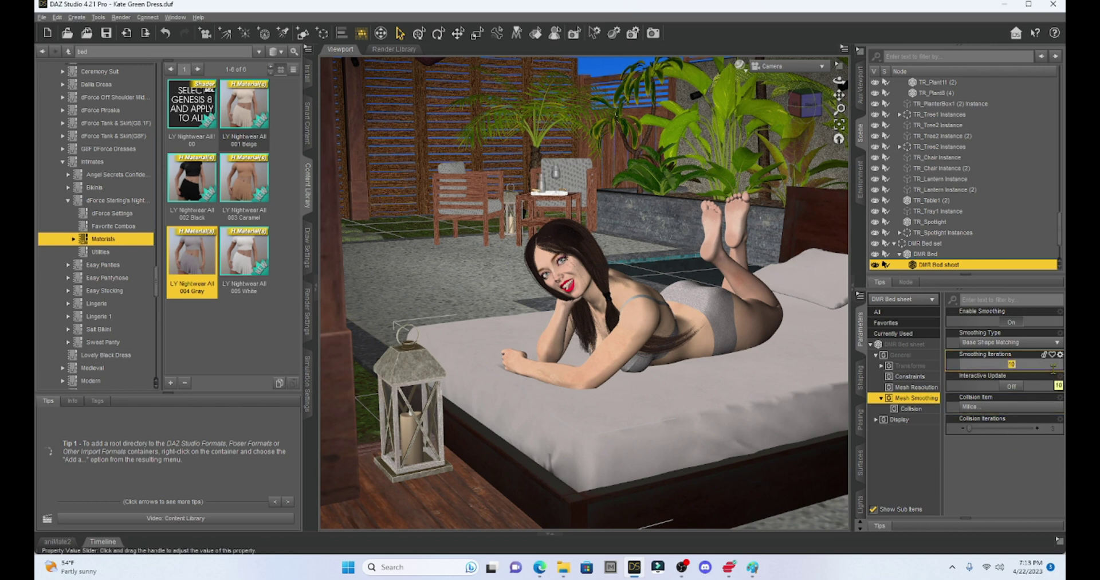
pyautogui.press('Return')
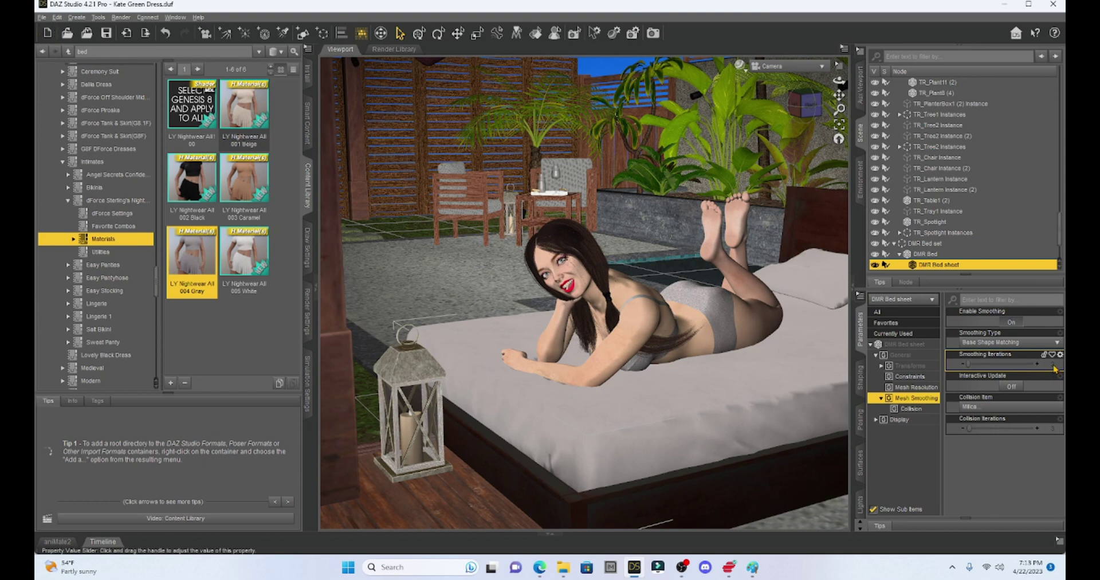
pyautogui.doubleClick(1053, 363)
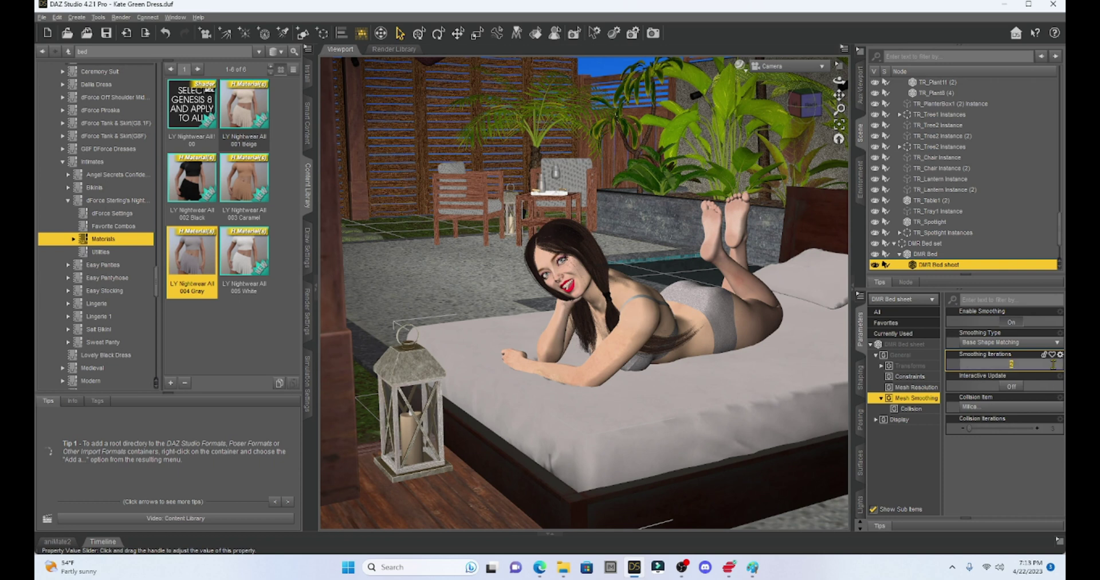
pyautogui.write('10')
pyautogui.press('Return')
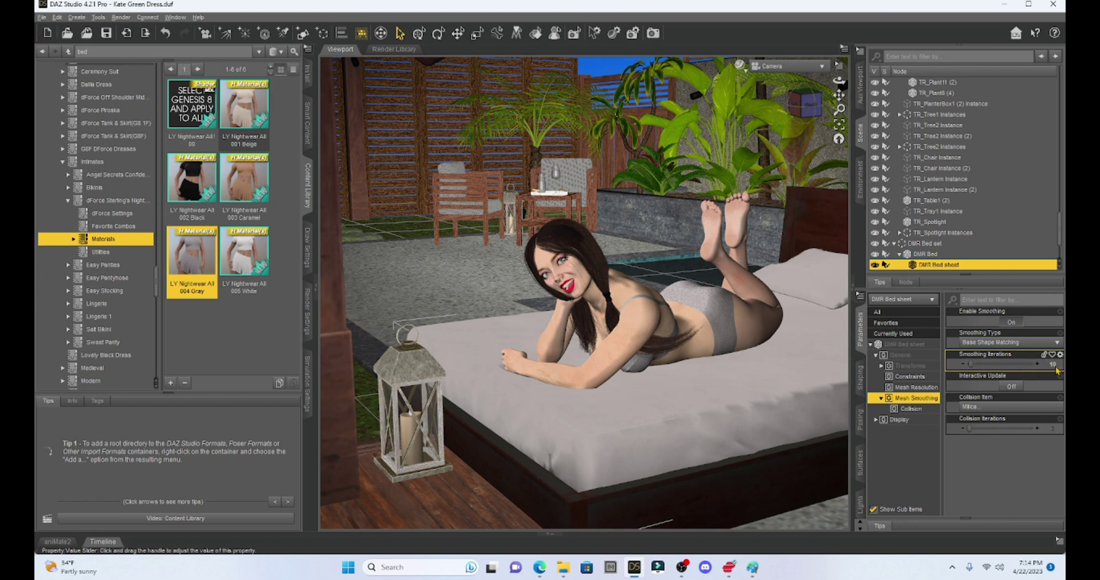
pyautogui.doubleClick(1054, 364)
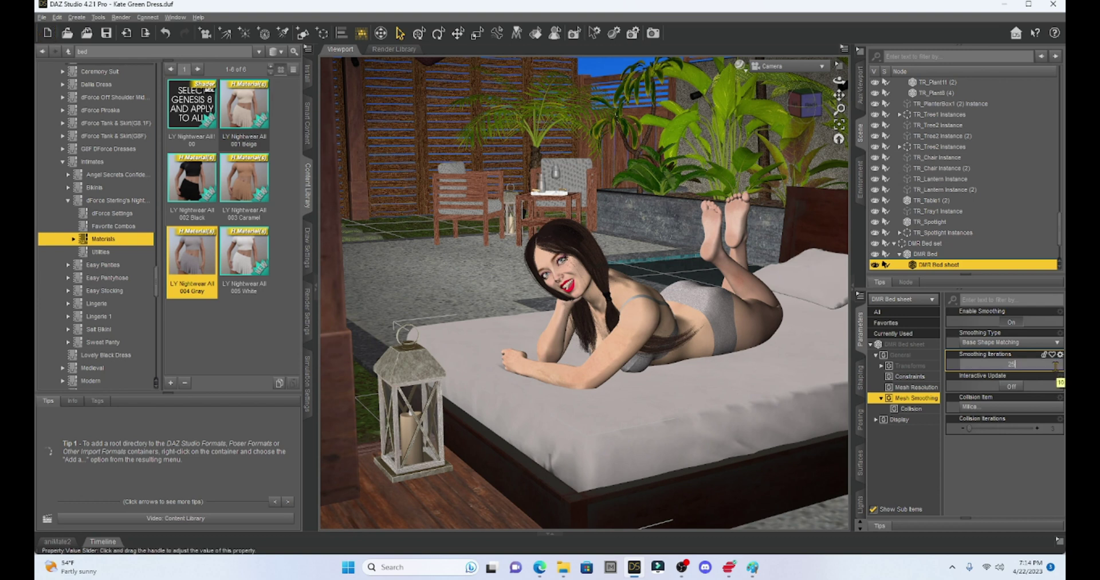
pyautogui.press('Return')
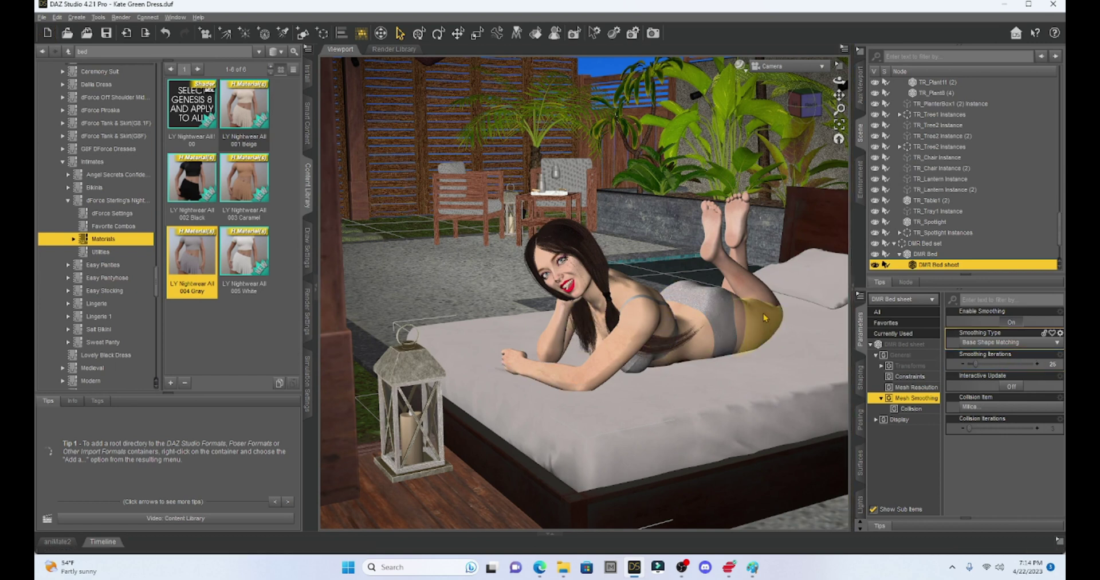
# Nudge the woman figure's Y Translate up to about 31.48
pyautogui.click(713, 218)
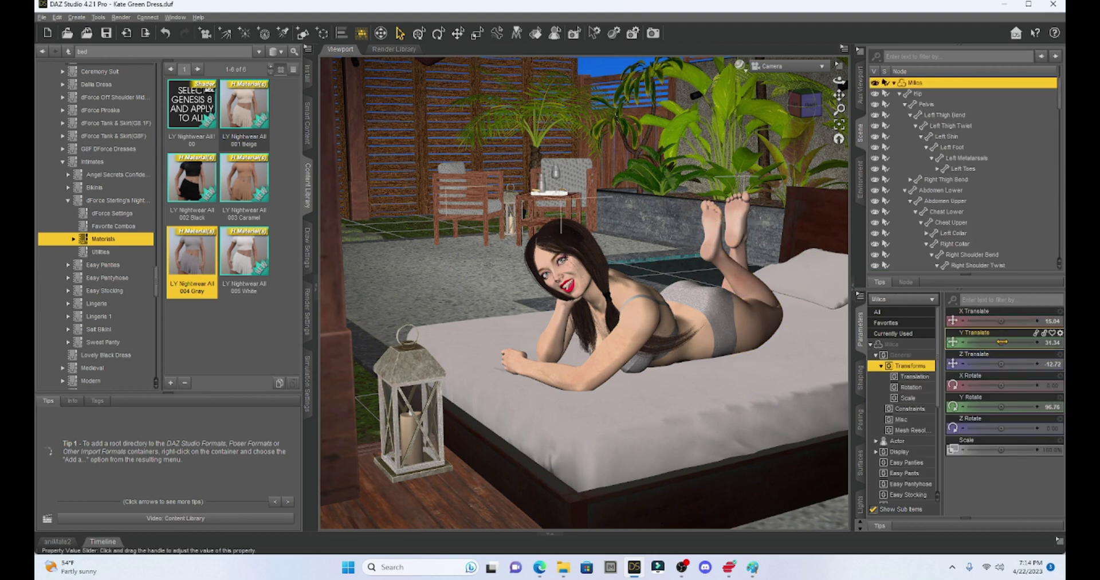
pyautogui.moveTo(1001, 342); pyautogui.dragTo(1001, 342)
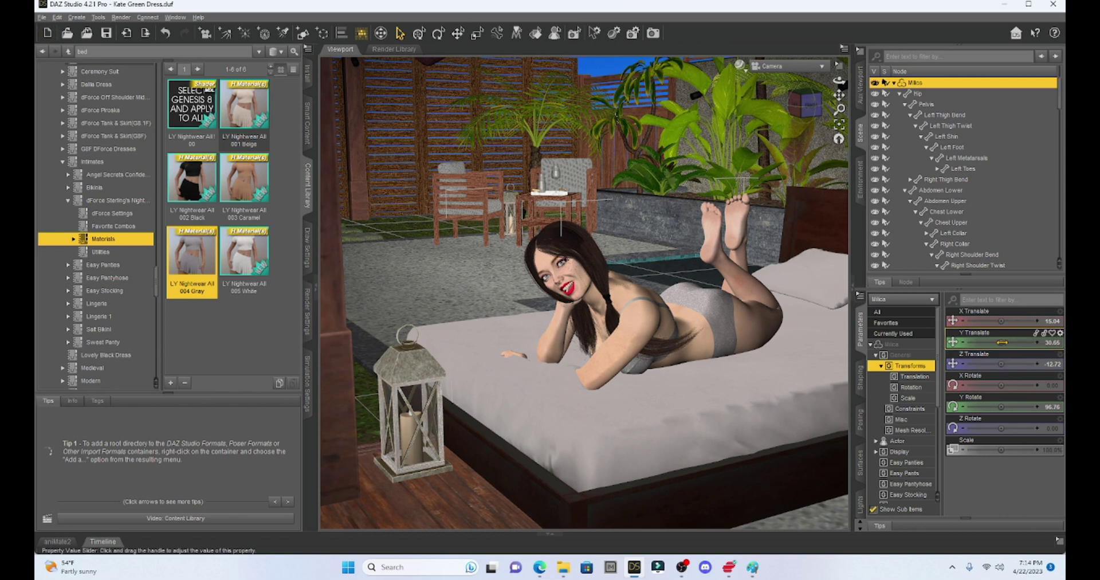
pyautogui.moveTo(1000, 342); pyautogui.dragTo(1001, 342)
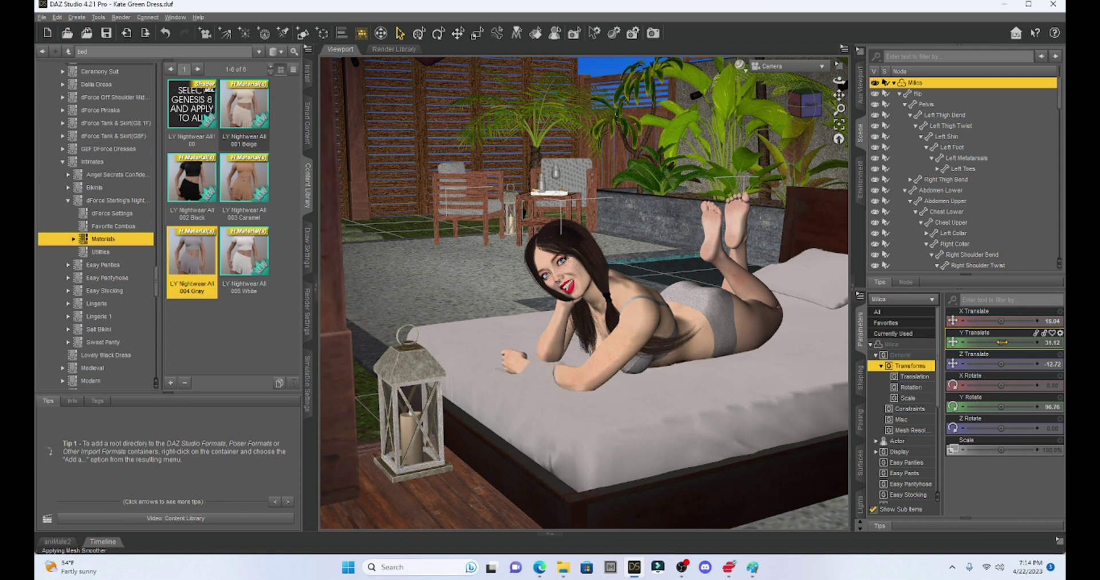
pyautogui.moveTo(1002, 342); pyautogui.dragTo(1005, 342)
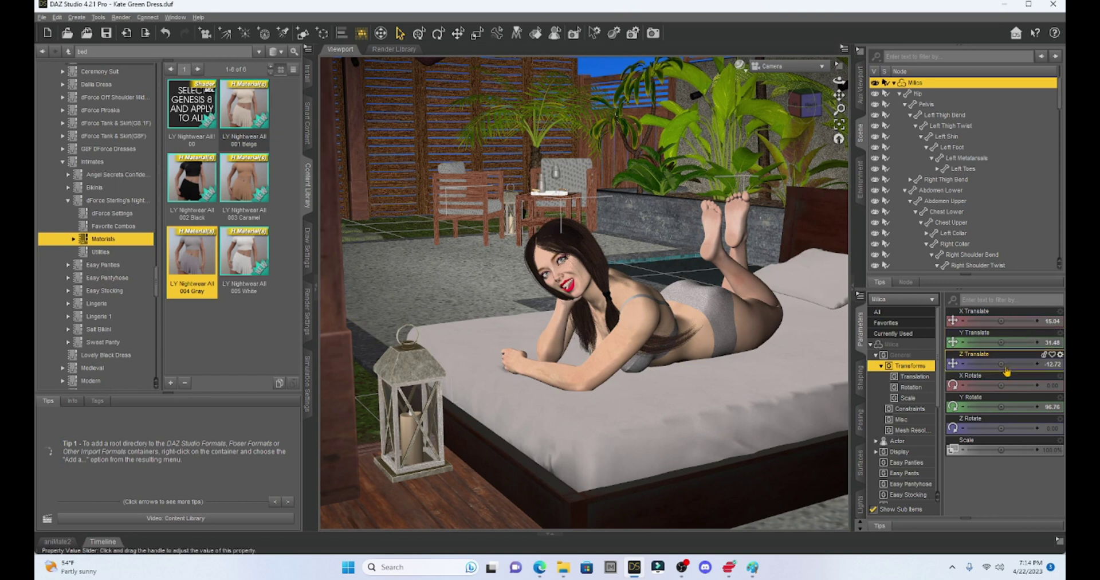
# Set DMR Bed sheet's Smoothing Iterations back to 10
pyautogui.click(730, 403)
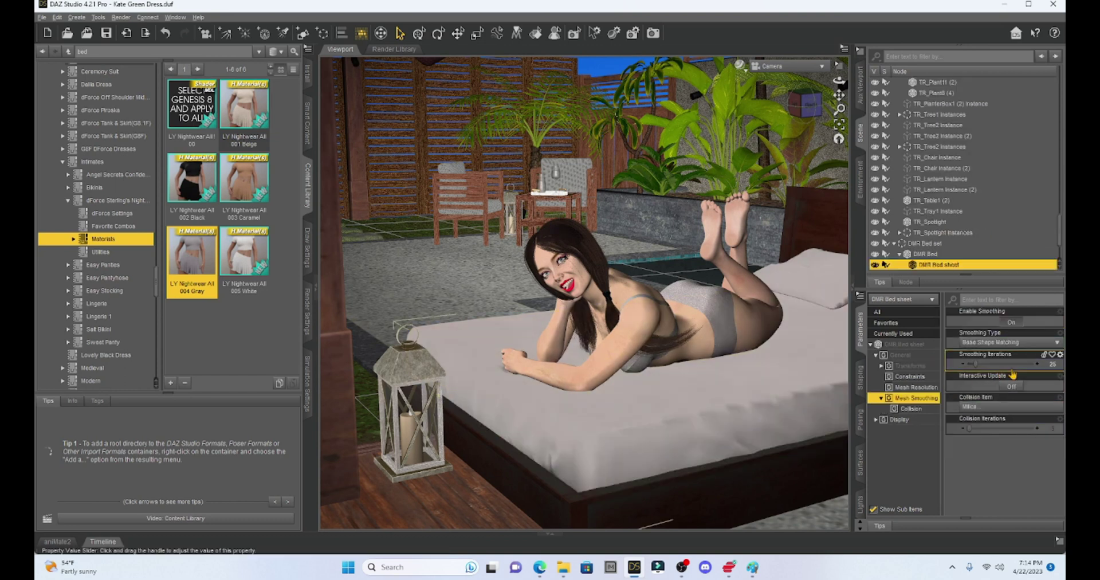
pyautogui.click(1055, 364)
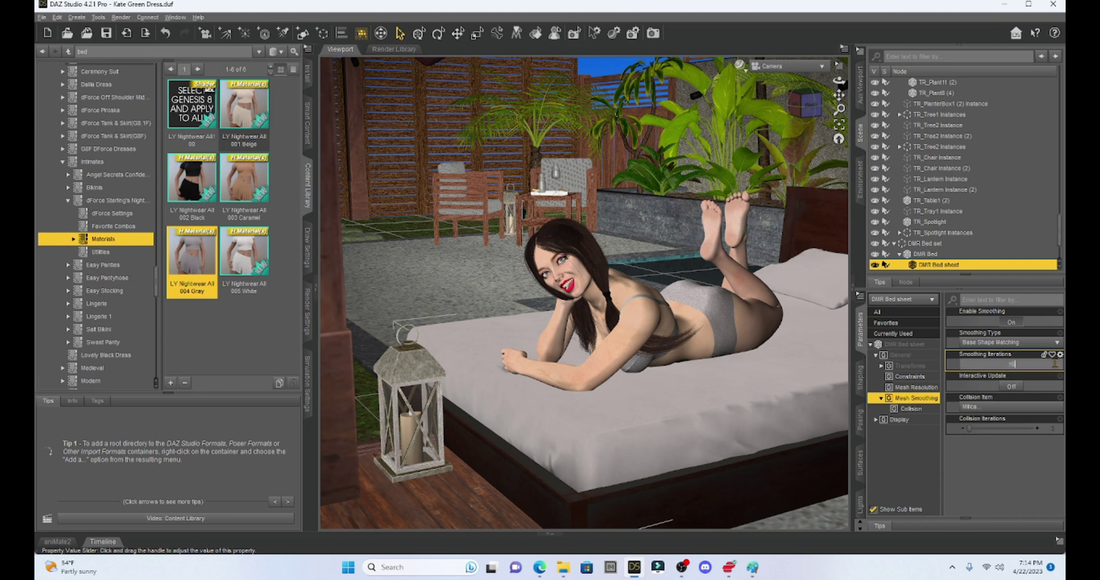
pyautogui.press('Return')
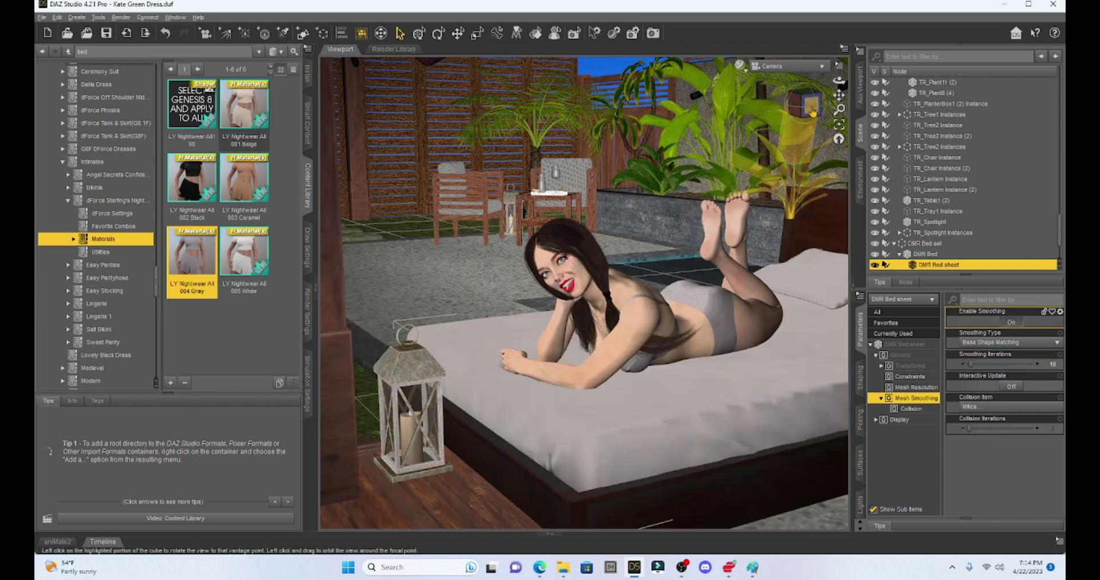
pyautogui.scroll(5, 736, 235)
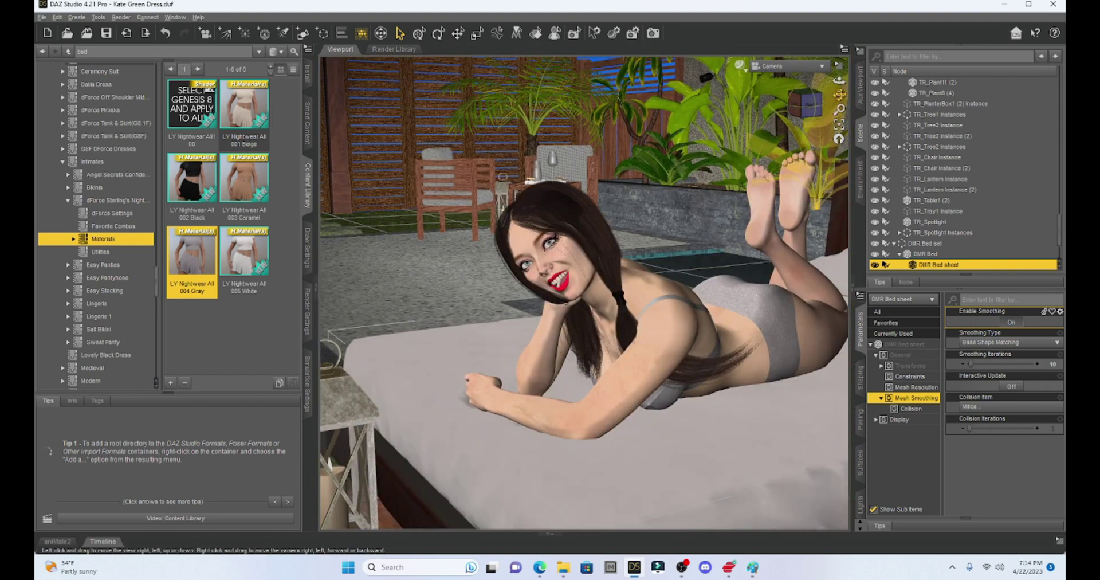
pyautogui.moveTo(839, 95); pyautogui.dragTo(842, 72, button='right')
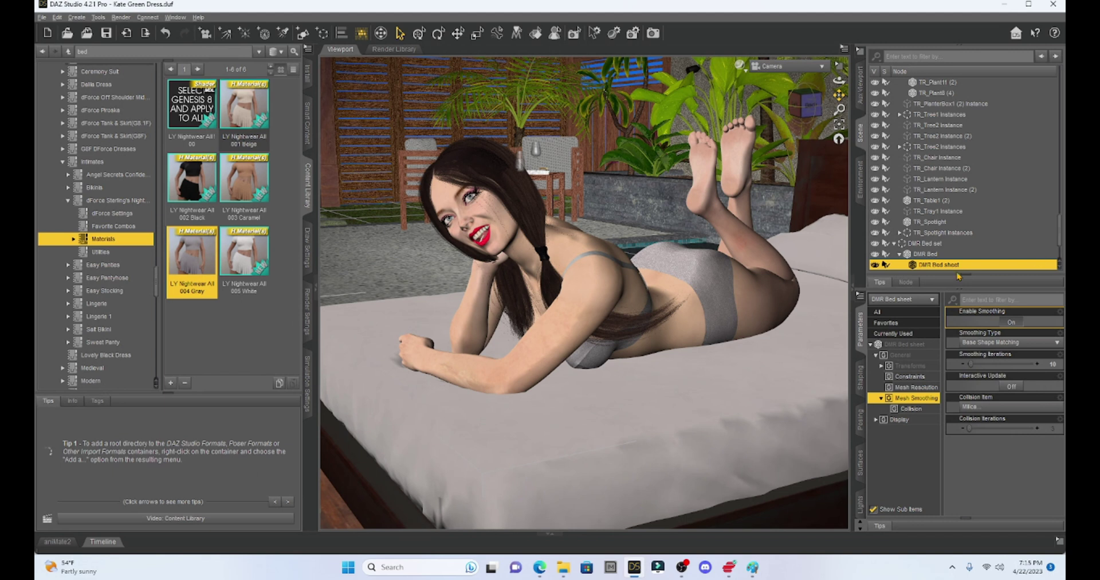
pyautogui.scroll(-5, 710, 280)
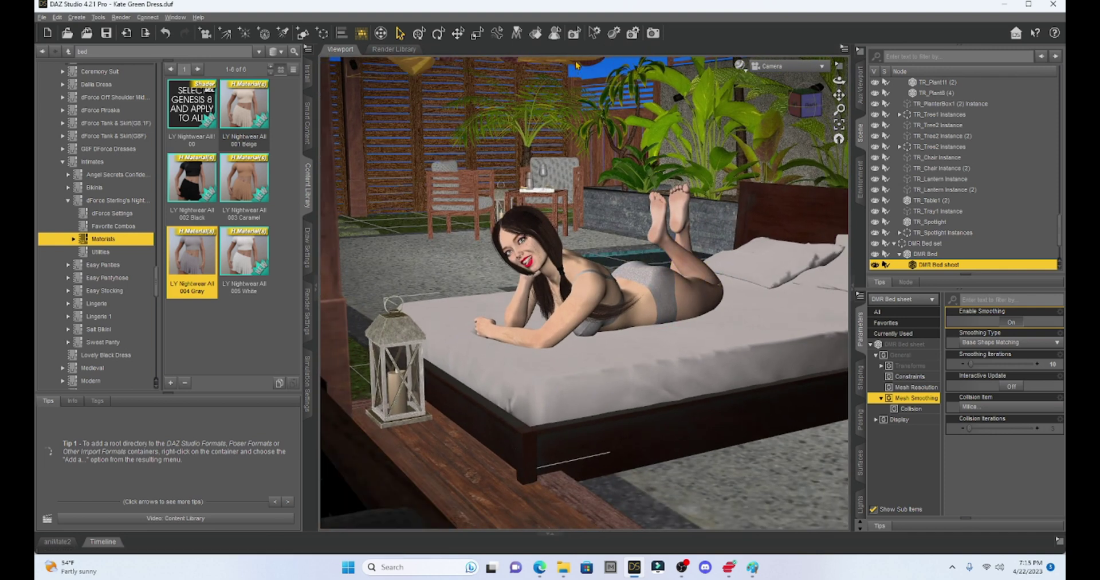
# Position DMR Quilt at Y 51.72 and X -52.46, with X Scale 67.4%, above the woman
pyautogui.click(745, 269)
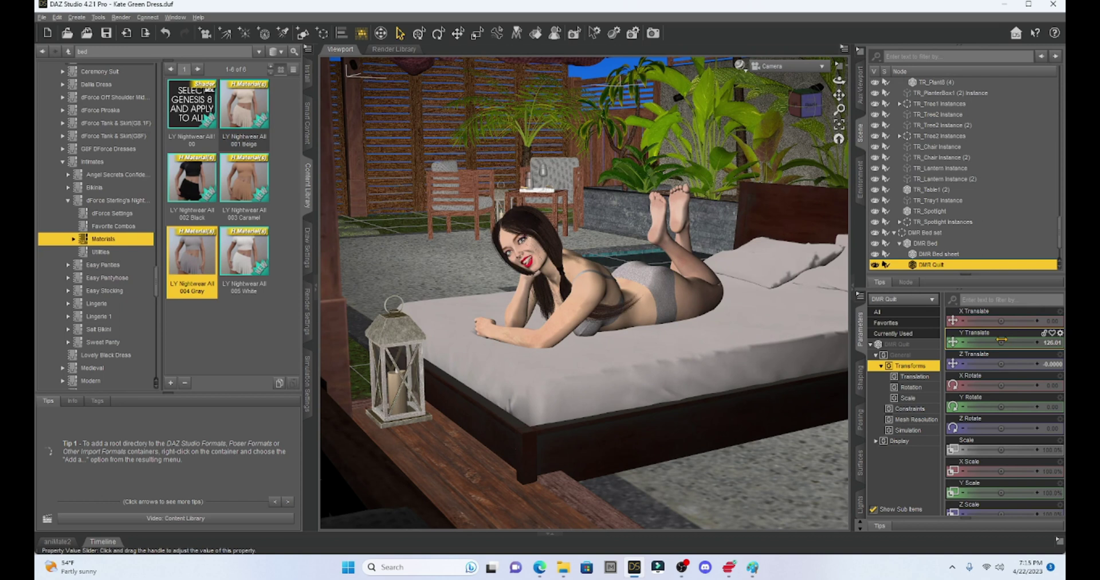
pyautogui.moveTo(1008, 342); pyautogui.dragTo(1008, 363)
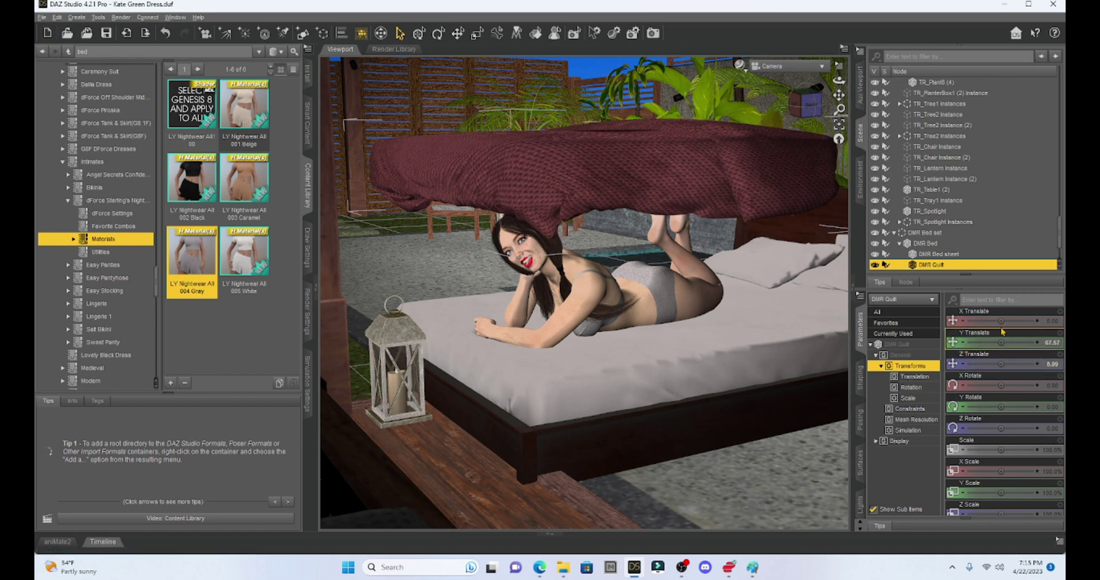
pyautogui.moveTo(999, 321); pyautogui.dragTo(1003, 364)
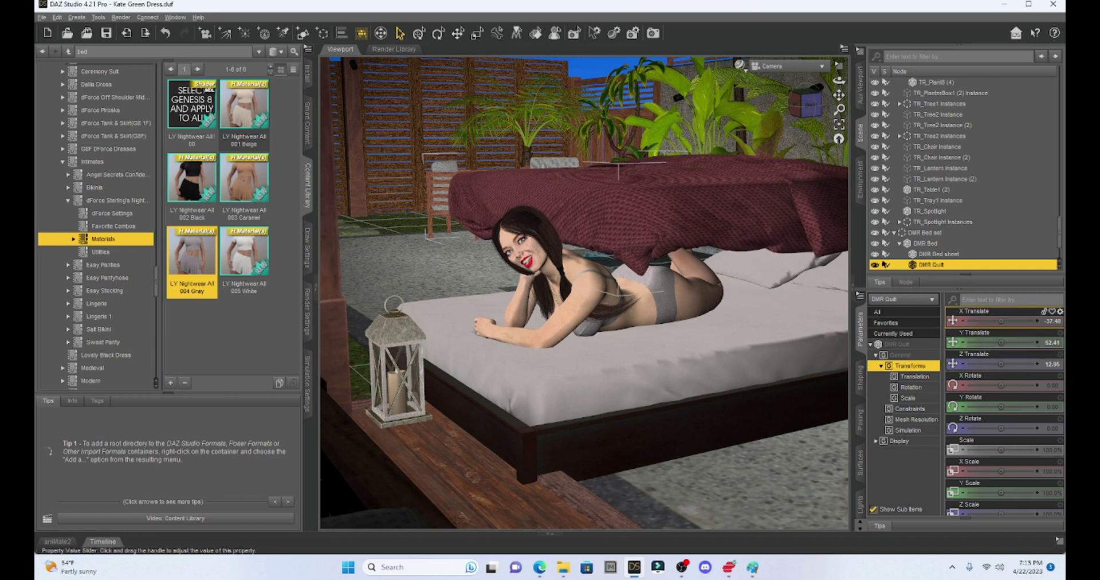
pyautogui.moveTo(1001, 320); pyautogui.dragTo(985, 320)
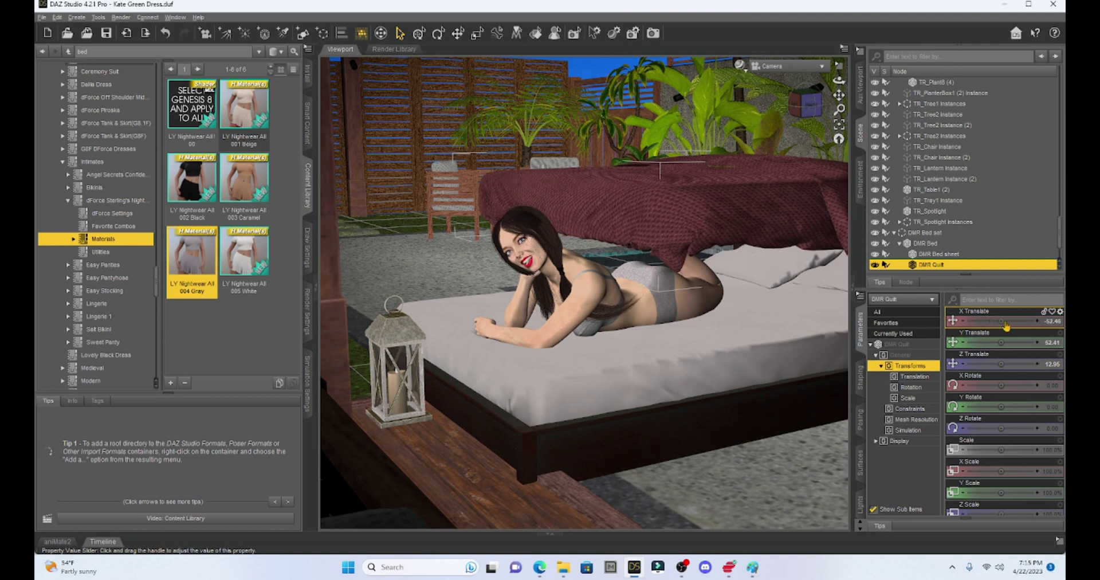
pyautogui.moveTo(999, 342)
pyautogui.mouseDown()
pyautogui.moveTo(989, 342)
pyautogui.moveTo(1004, 347)
pyautogui.mouseUp()
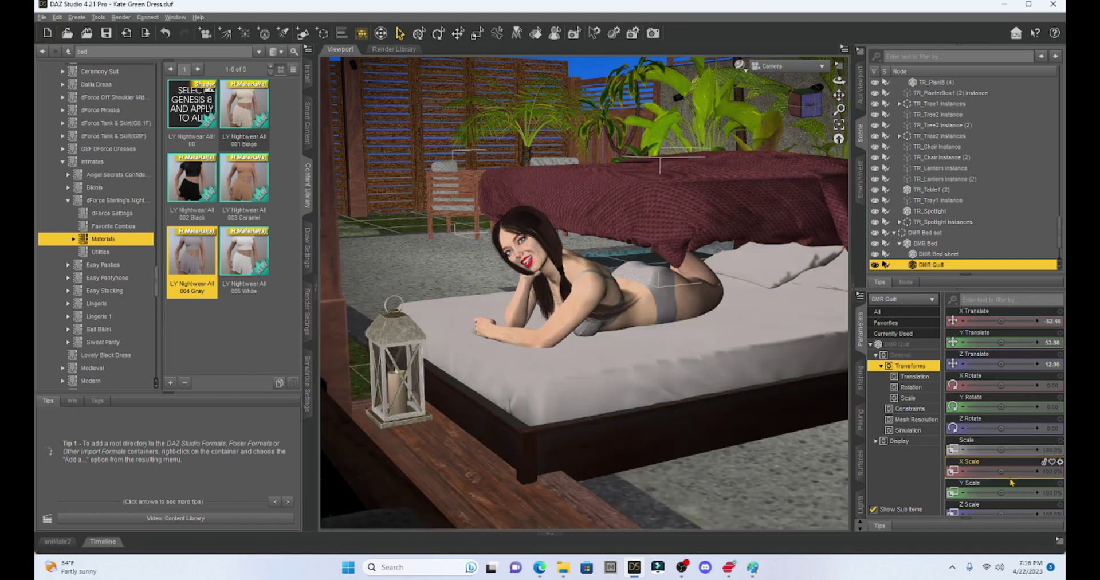
pyautogui.moveTo(1001, 470); pyautogui.dragTo(986, 471)
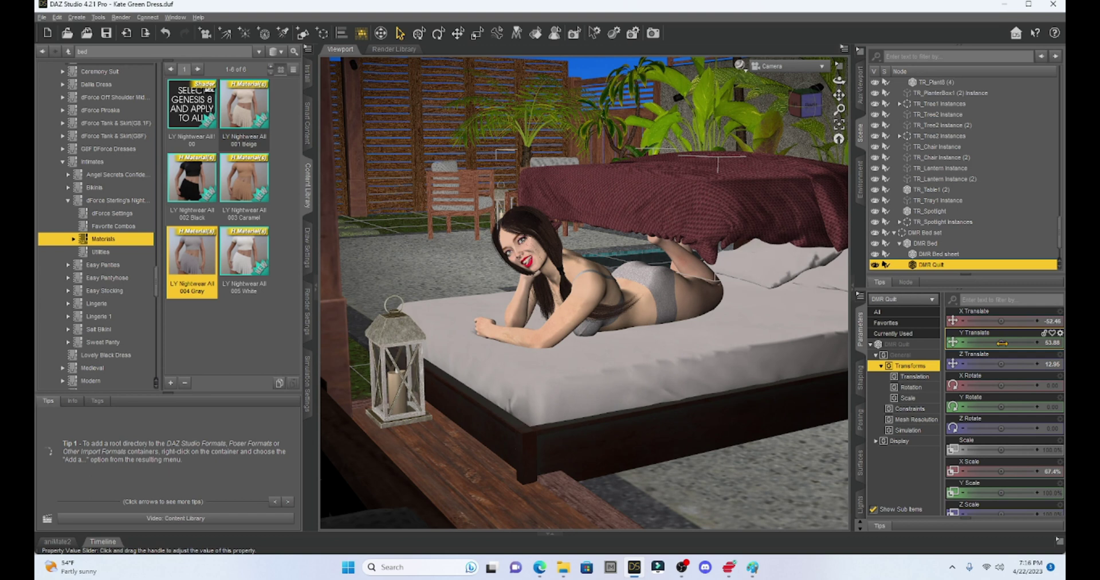
pyautogui.moveTo(1001, 342)
pyautogui.mouseDown()
pyautogui.moveTo(988, 342)
pyautogui.moveTo(1001, 342)
pyautogui.mouseUp()
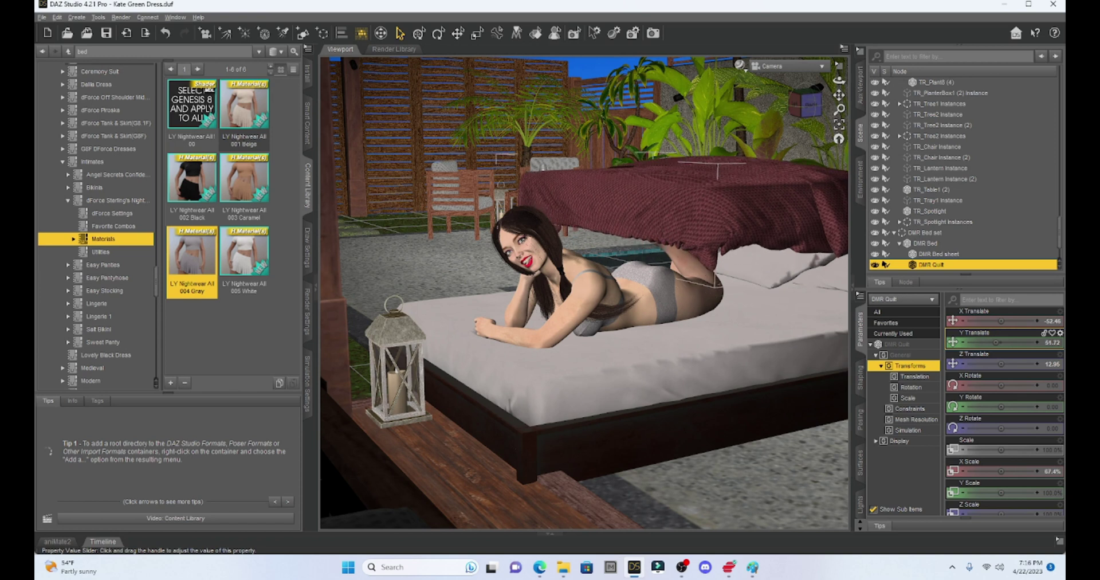
pyautogui.moveTo(1002, 343)
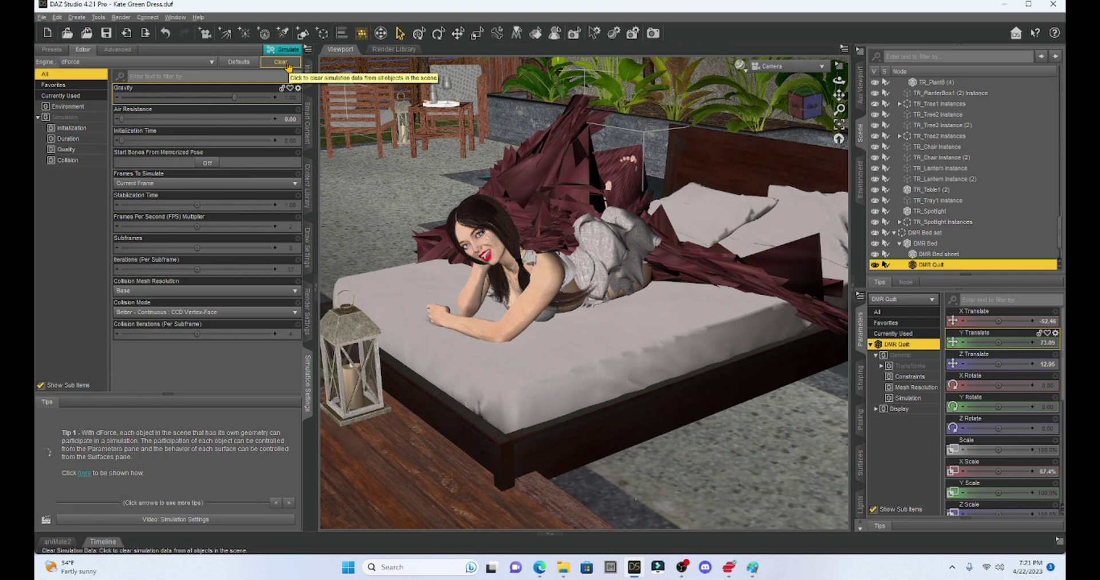
# Clear the simulation to reset the quilt and switch the viewport to Wire Shaded
pyautogui.click(288, 67)
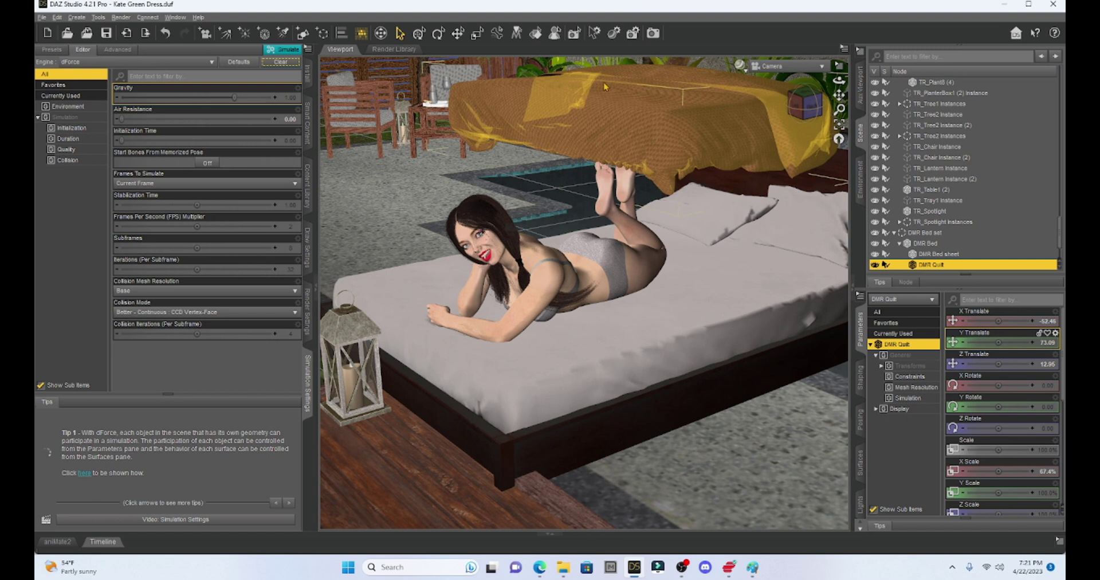
pyautogui.moveTo(840, 95); pyautogui.dragTo(749, 204)
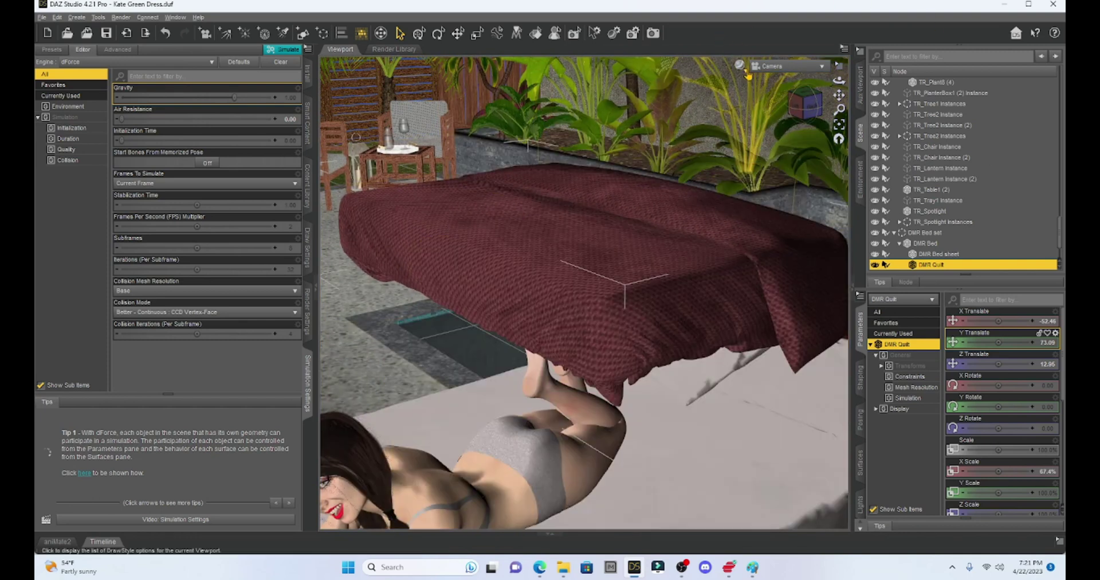
pyautogui.click(740, 66)
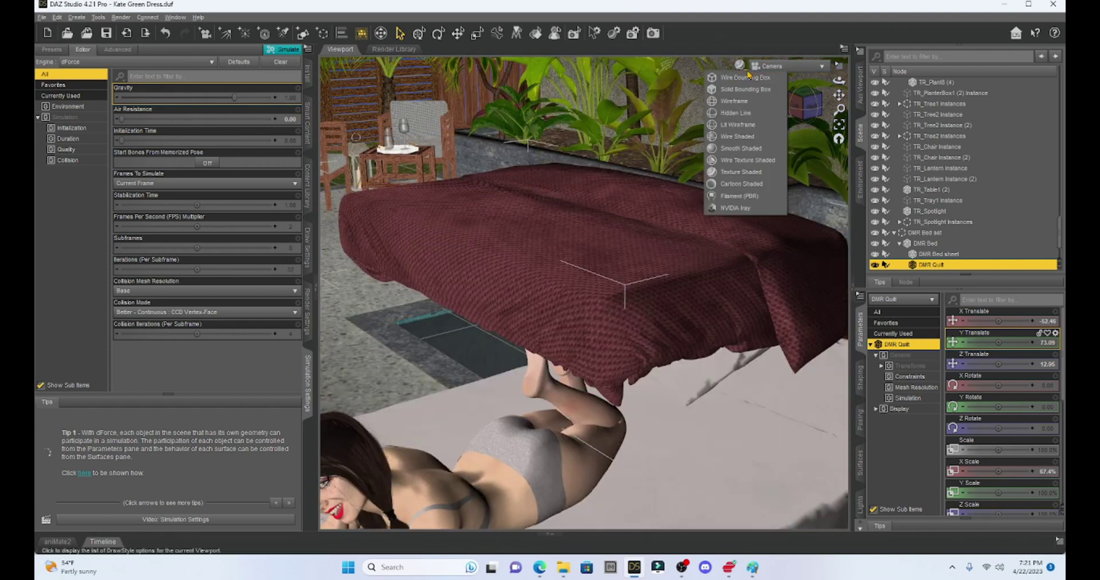
pyautogui.click(753, 138)
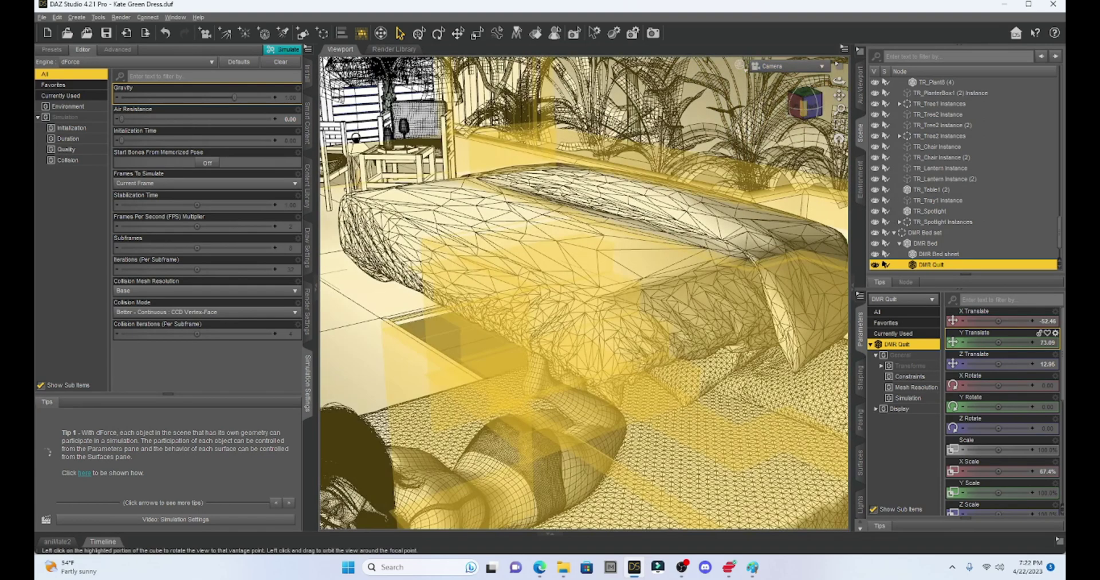
# Inspect the quilt hanging over the woman, then return the viewport to Texture Shaded
pyautogui.moveTo(802, 106); pyautogui.dragTo(805, 104)
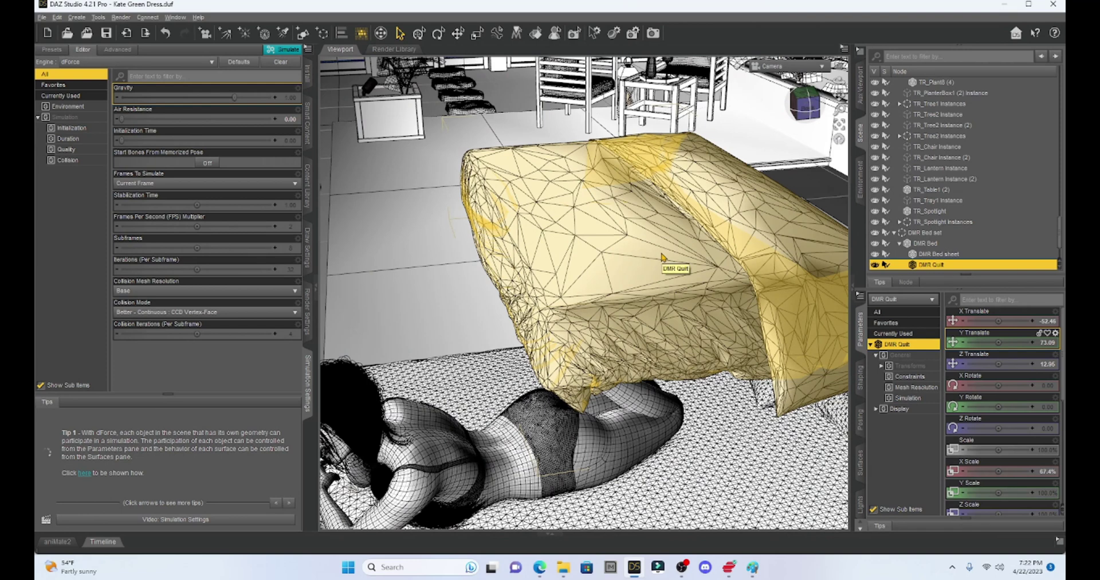
pyautogui.scroll(8, 687, 233)
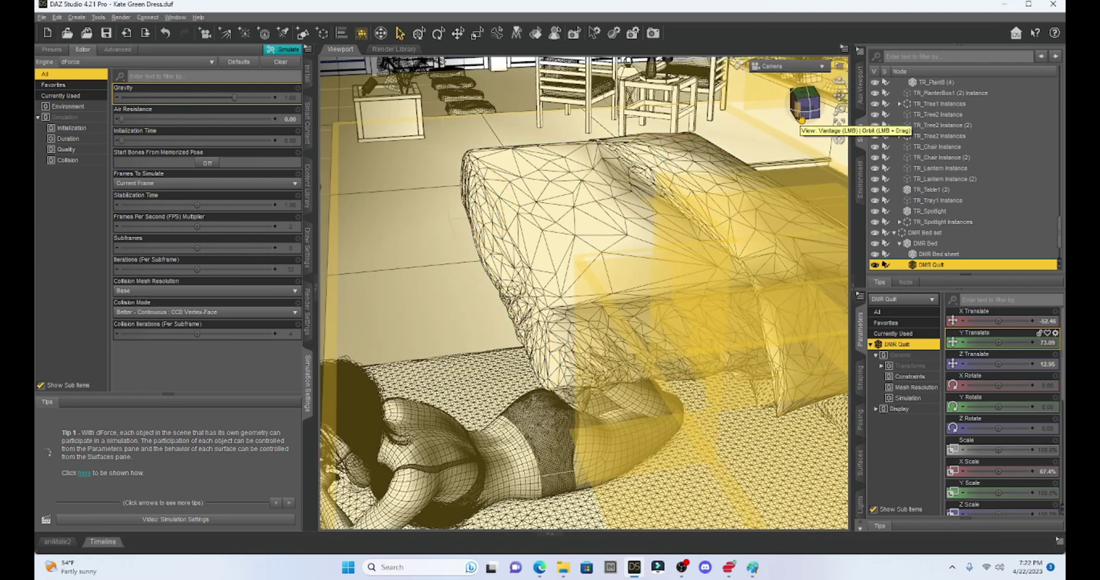
pyautogui.scroll(-3, 687, 233)
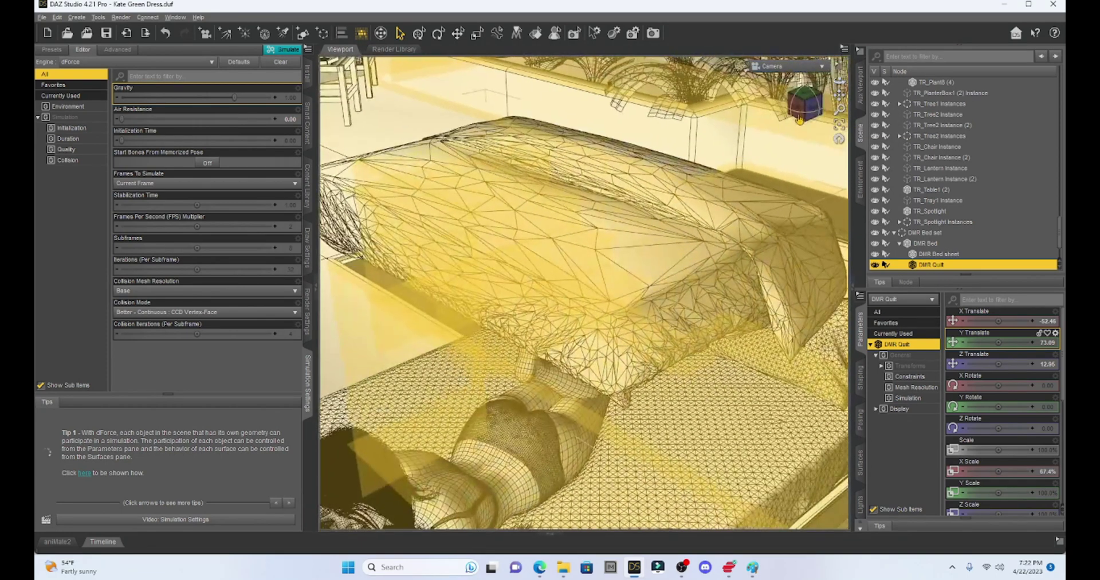
pyautogui.scroll(-5, 726, 206)
pyautogui.scroll(5, 731, 183)
pyautogui.scroll(-2, 730, 182)
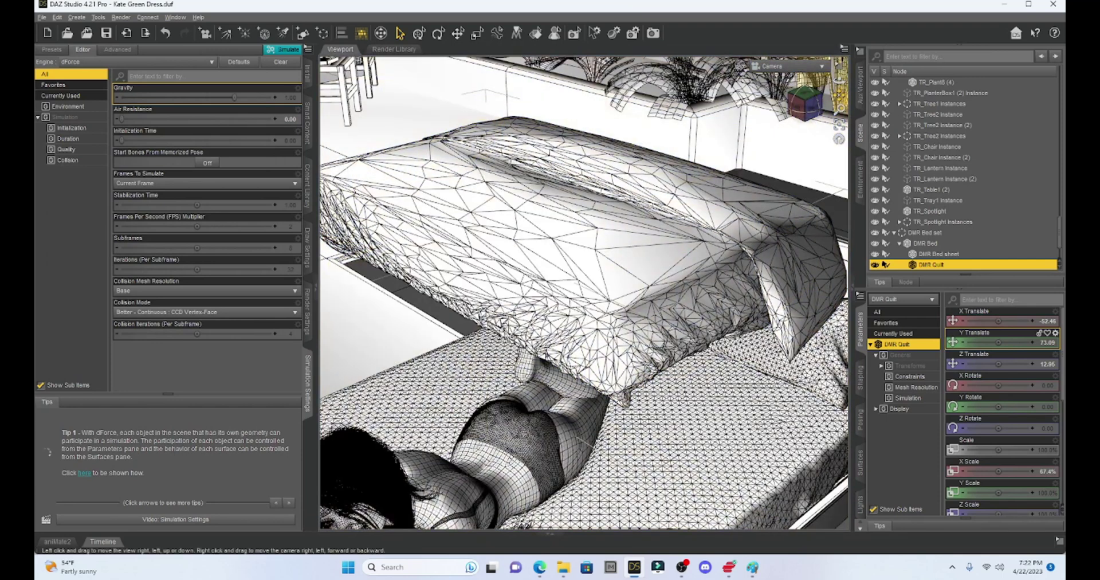
pyautogui.moveTo(839, 95)
pyautogui.mouseDown()
pyautogui.moveTo(841, 106)
pyautogui.moveTo(839, 94)
pyautogui.mouseUp()
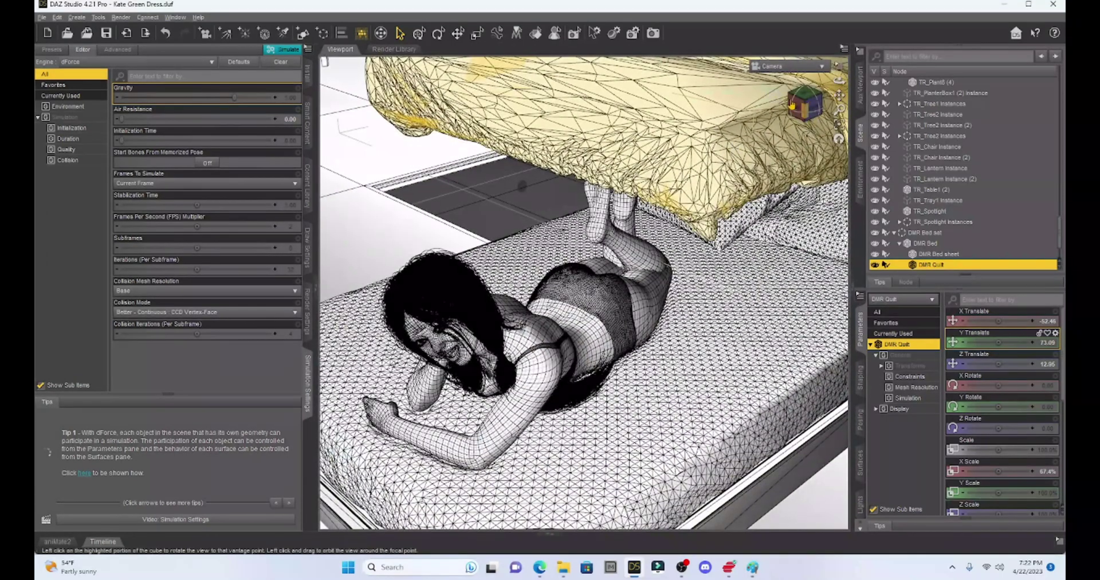
pyautogui.click(748, 73)
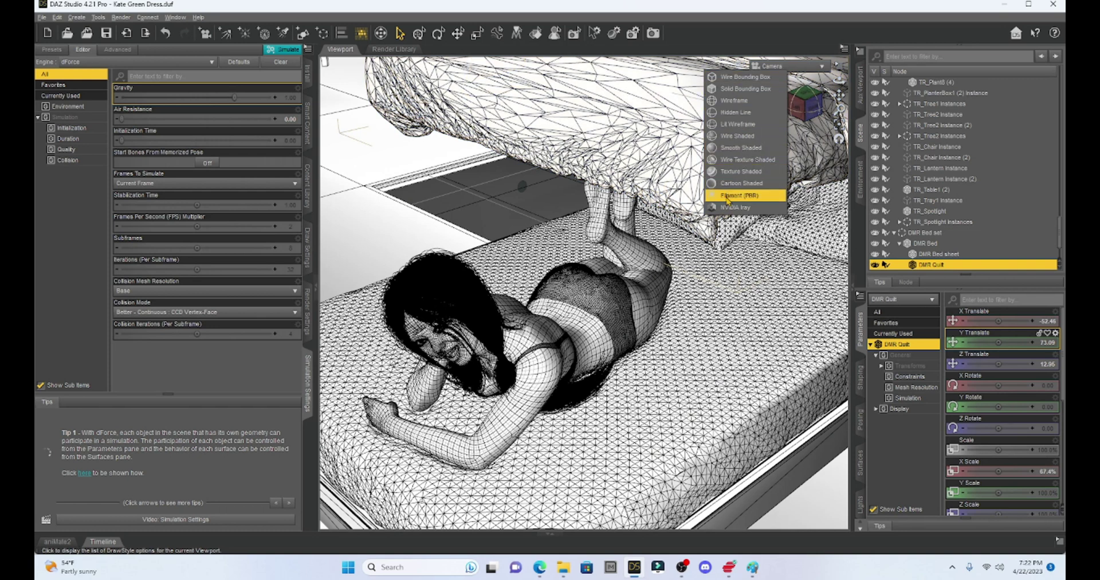
pyautogui.click(733, 171)
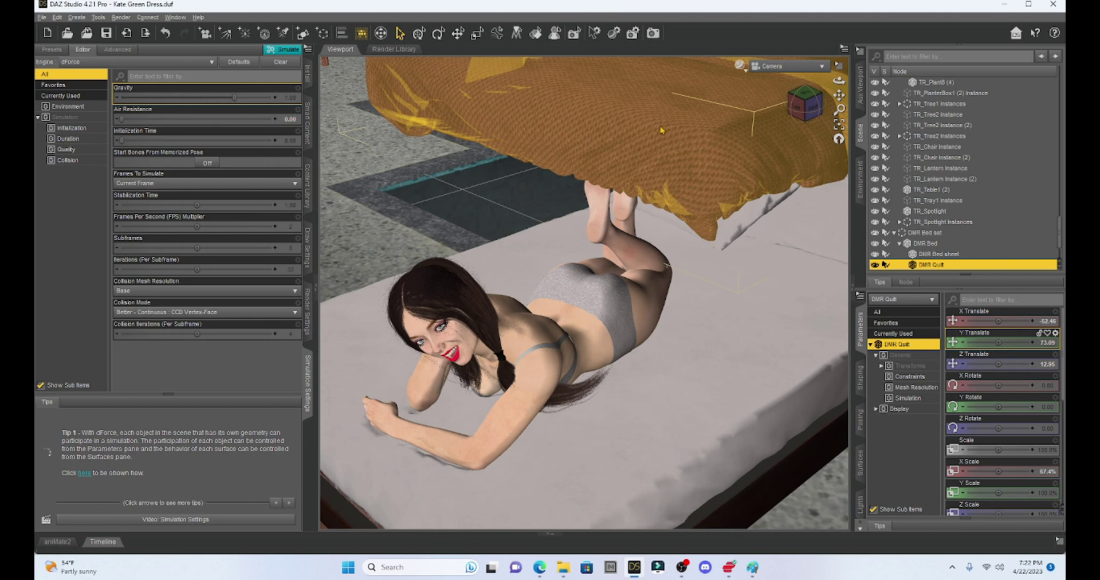
# Hide the DMR Quilt and reframe the view on the bed and figure
pyautogui.click(874, 264)
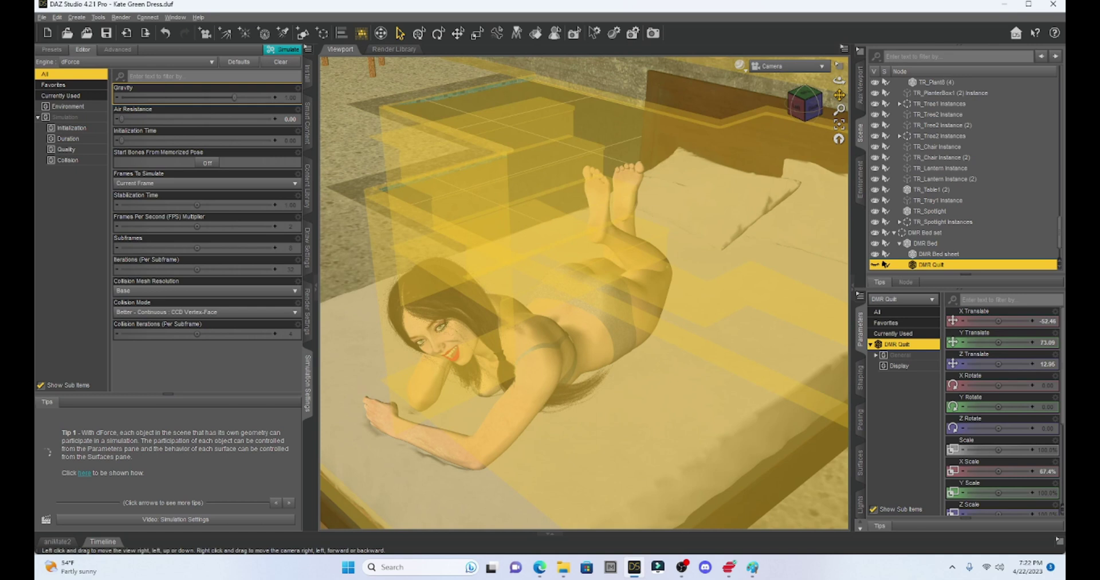
pyautogui.moveTo(840, 95); pyautogui.dragTo(746, 192)
pyautogui.moveTo(802, 114); pyautogui.dragTo(799, 114)
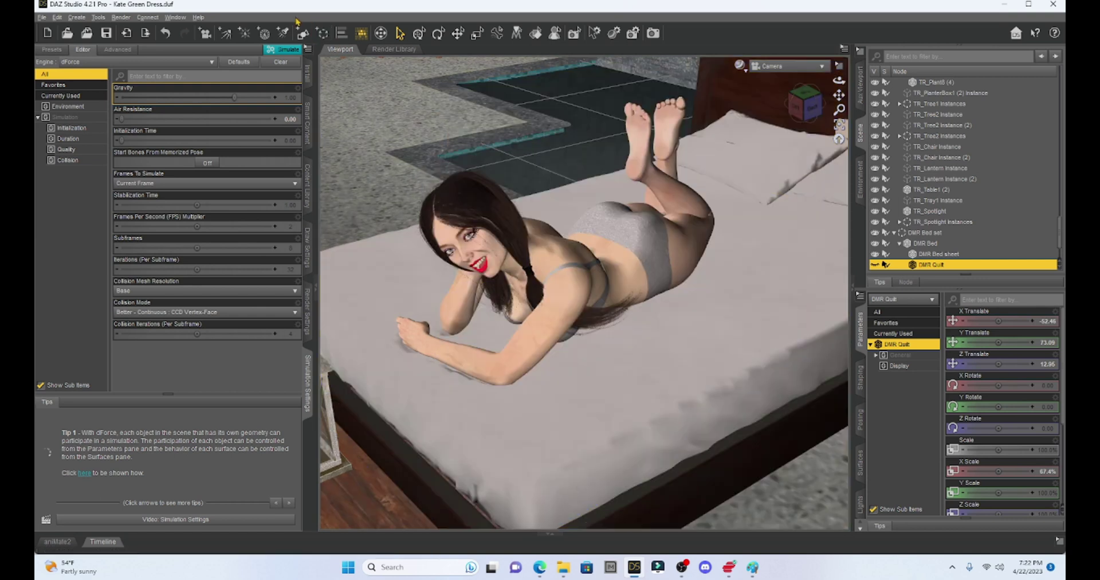
# Set up a new 1 m plane in the Create New Primitive dialog
pyautogui.click(303, 34)
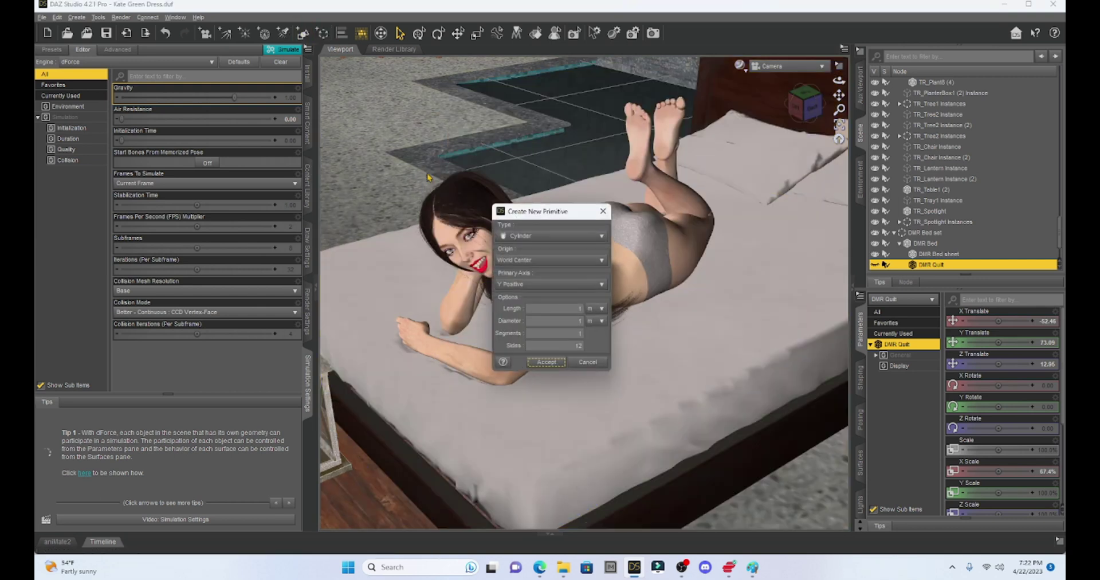
pyautogui.click(566, 240)
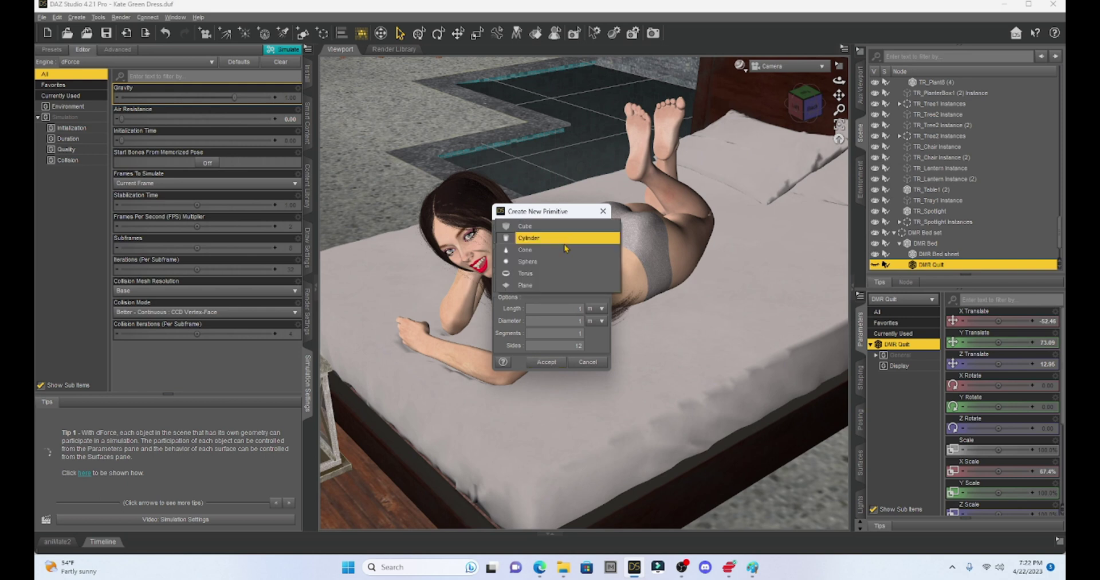
pyautogui.click(559, 285)
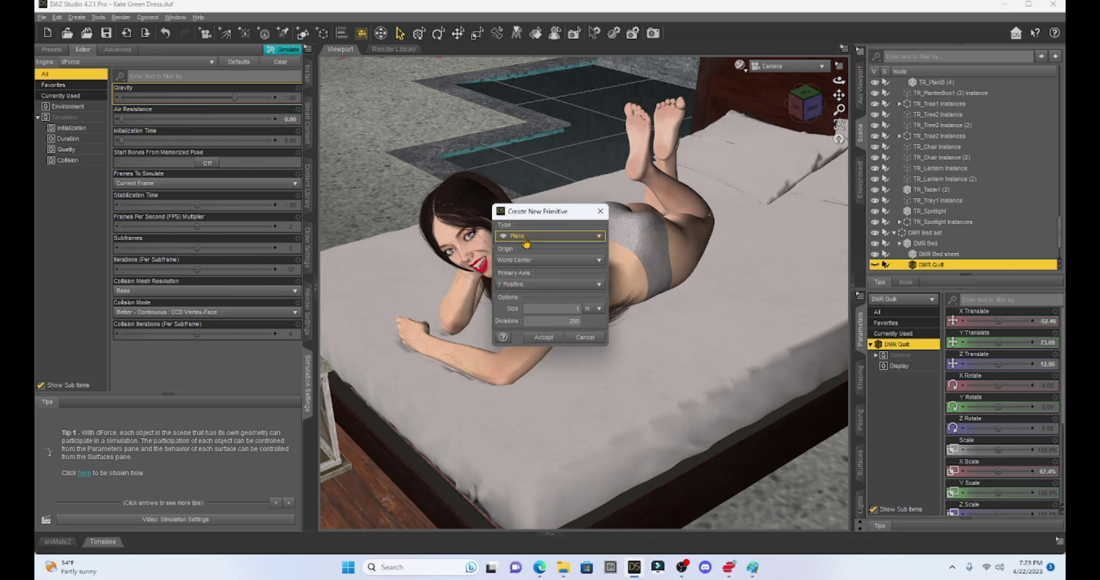
# Create the plane, select it, and raise it above the bed to about Y 70.46
pyautogui.click(544, 337)
pyautogui.scroll(-2, 940, 254)
pyautogui.click(916, 264)
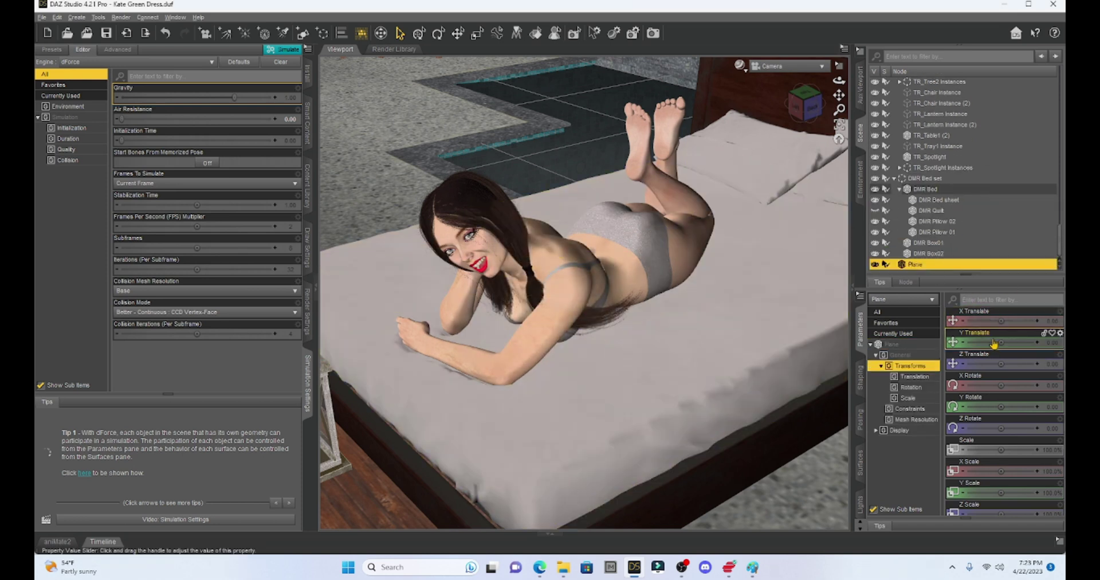
pyautogui.moveTo(1011, 342); pyautogui.dragTo(1018, 342)
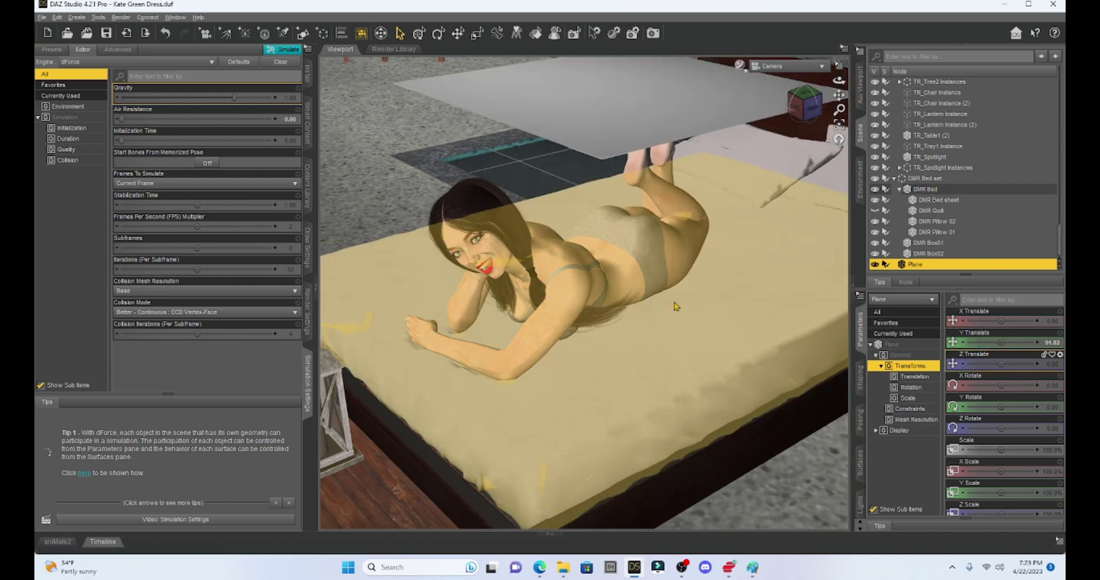
pyautogui.moveTo(839, 96); pyautogui.dragTo(839, 80)
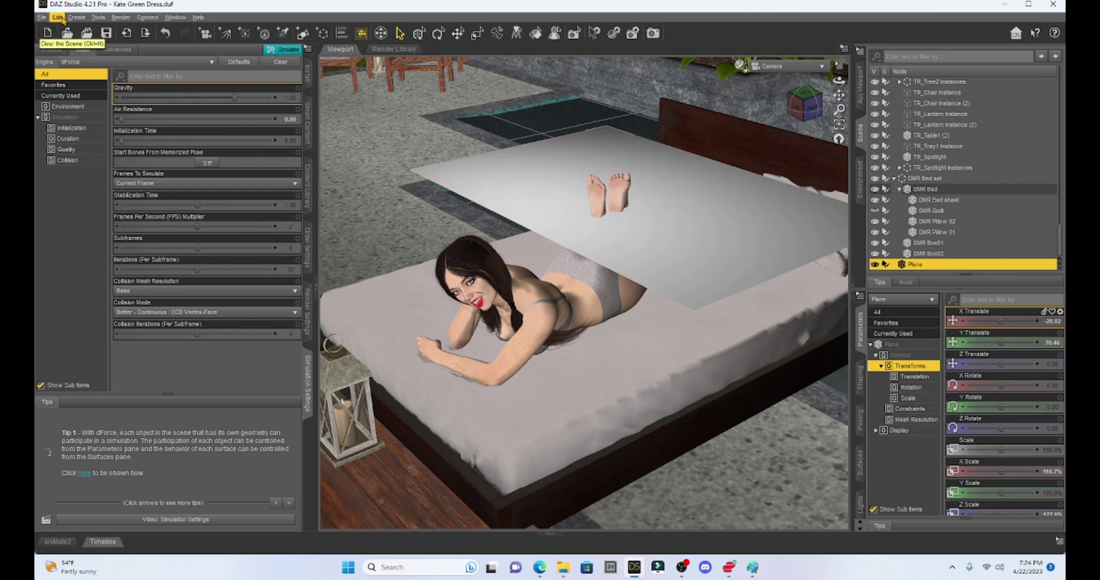
# Add a dForce Dynamic Surface modifier to the plane
pyautogui.click(58, 18)
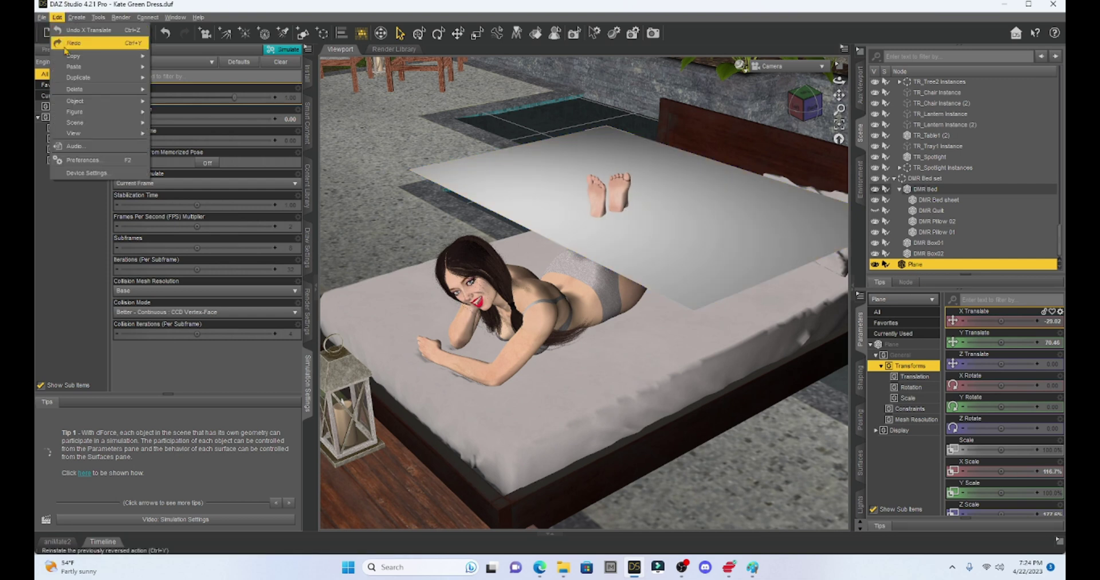
pyautogui.moveTo(81, 101)
pyautogui.moveTo(237, 218)
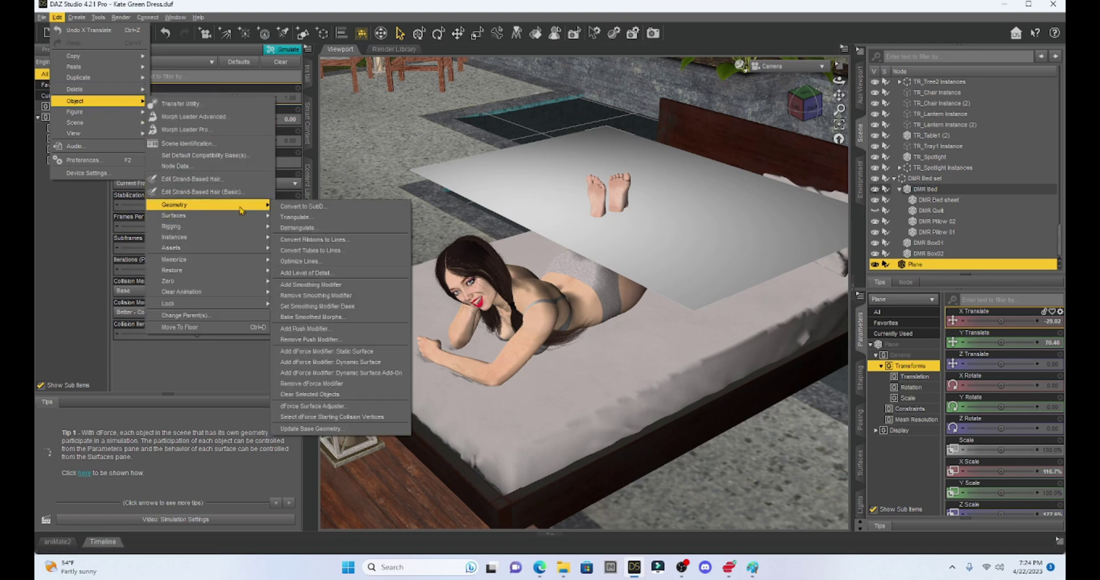
pyautogui.click(397, 363)
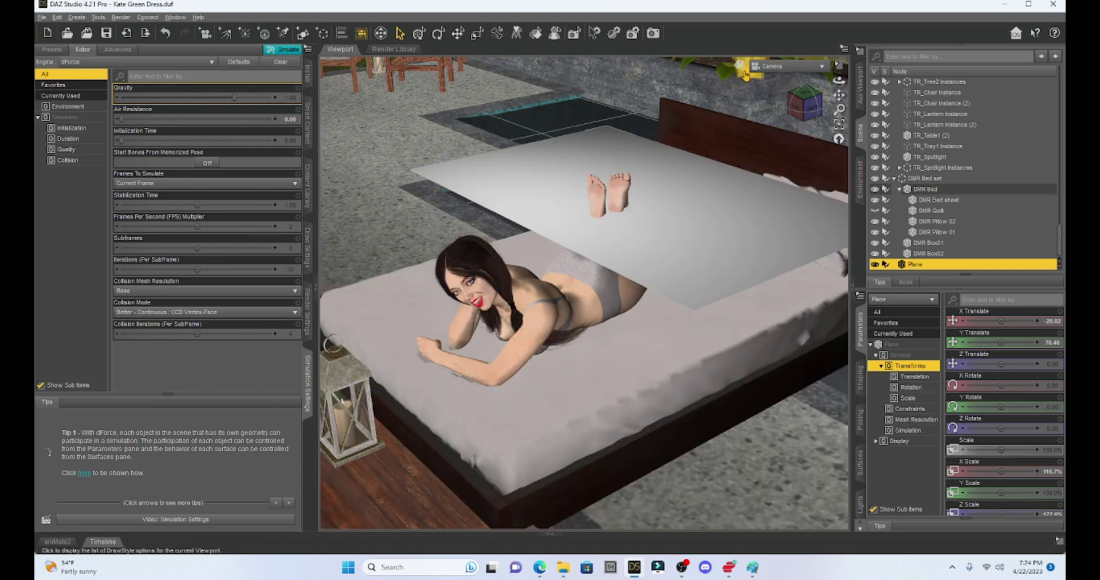
# Check the plane's mesh in Wire Shaded, return to Texture Shaded, and show its surfaces
pyautogui.click(744, 73)
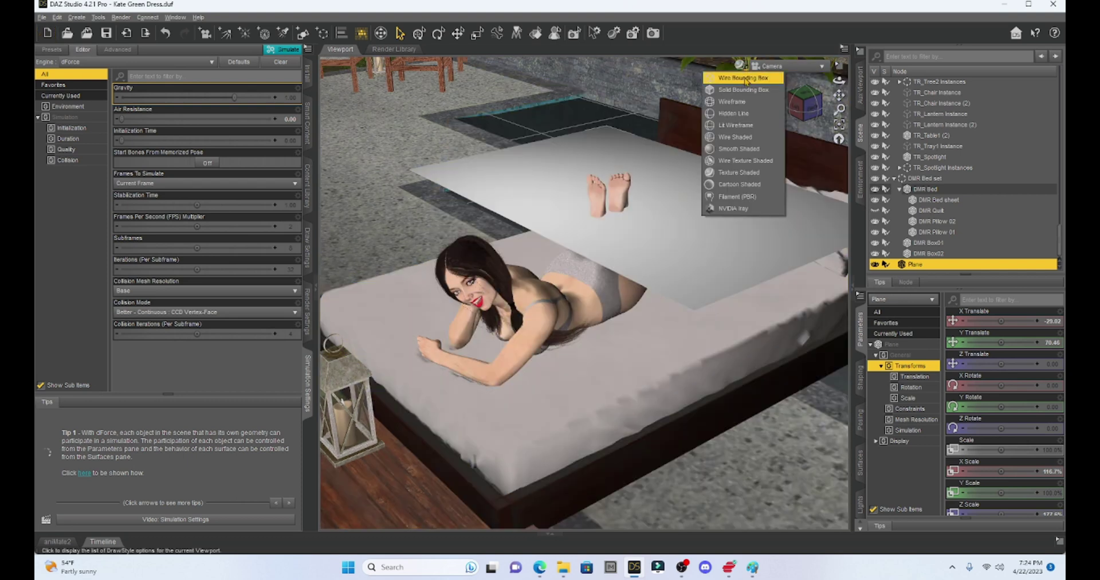
pyautogui.click(748, 138)
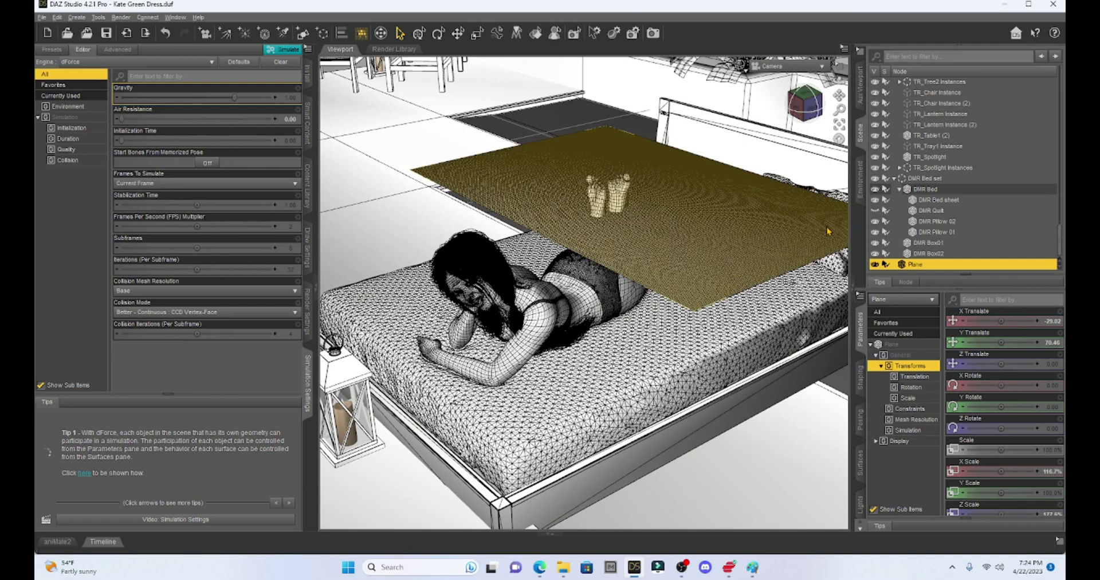
pyautogui.scroll(3, 827, 231)
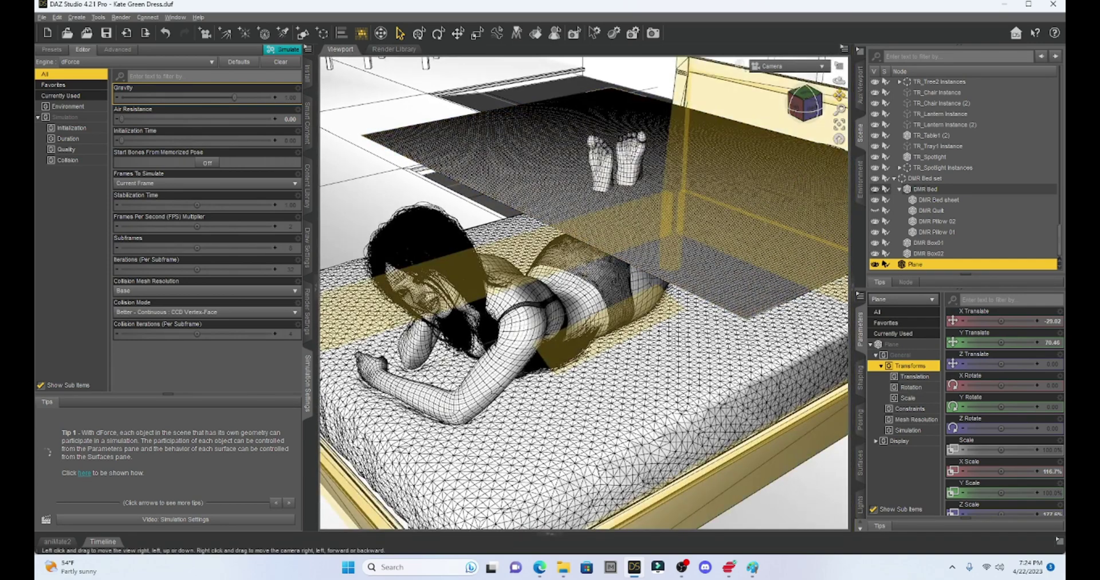
pyautogui.moveTo(839, 95); pyautogui.dragTo(849, 85)
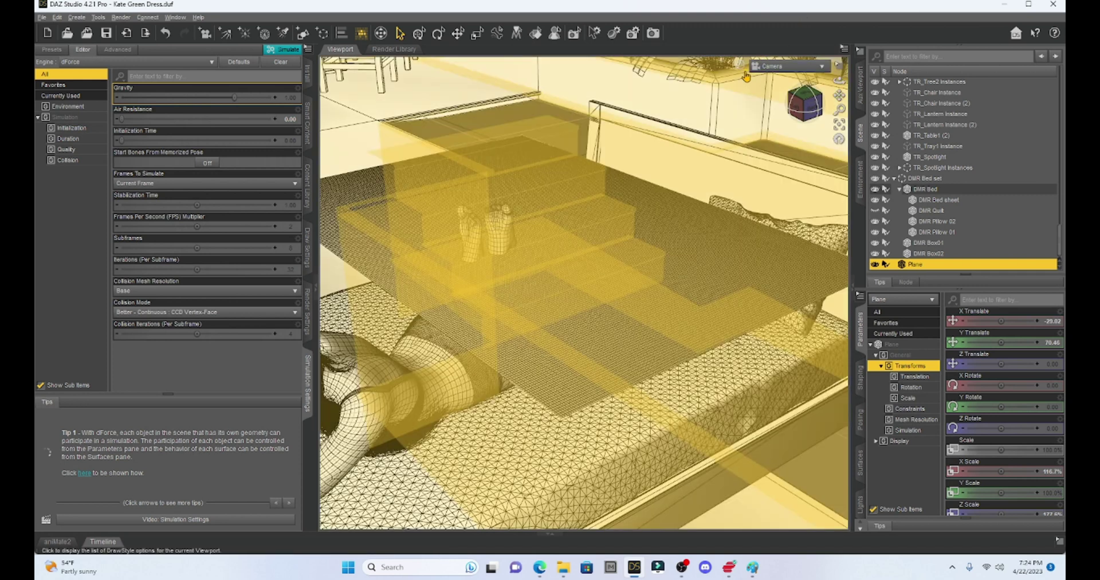
pyautogui.click(747, 65)
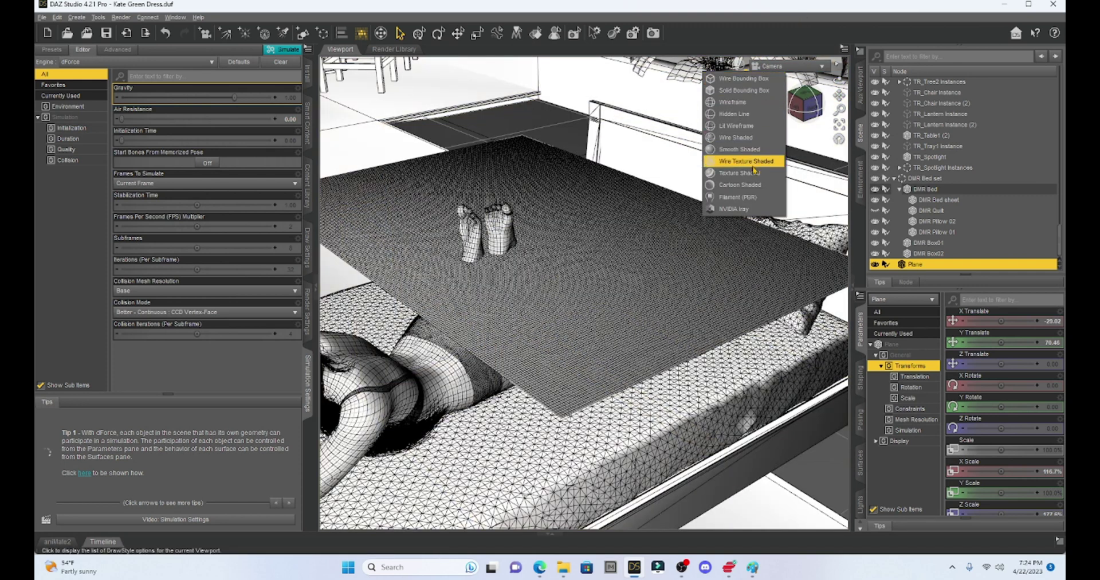
pyautogui.click(754, 173)
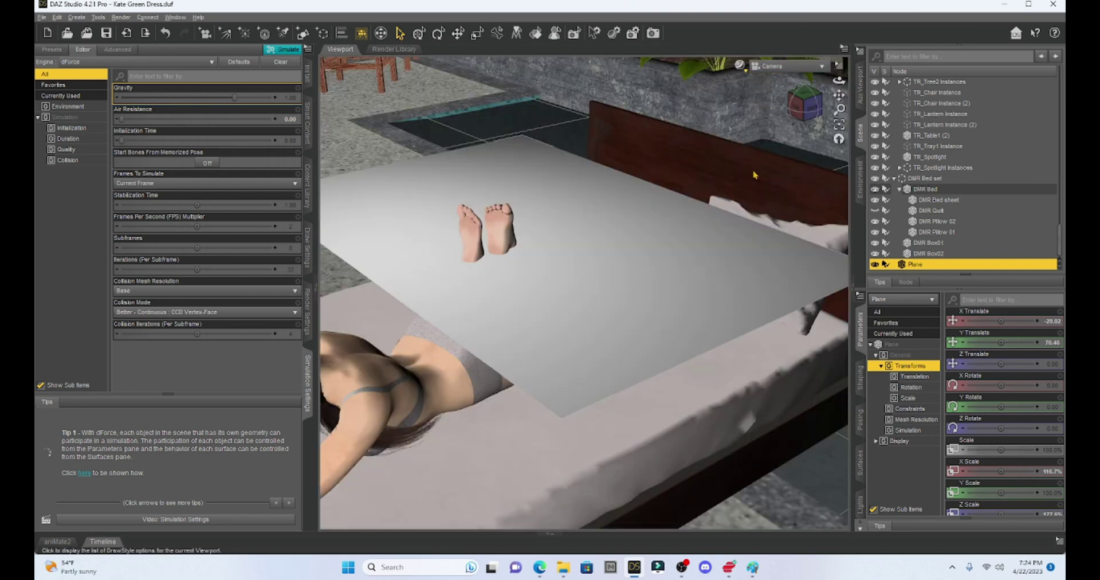
pyautogui.moveTo(659, 269)
pyautogui.mouseDown()
pyautogui.moveTo(707, 265)
pyautogui.moveTo(705, 247)
pyautogui.mouseUp()
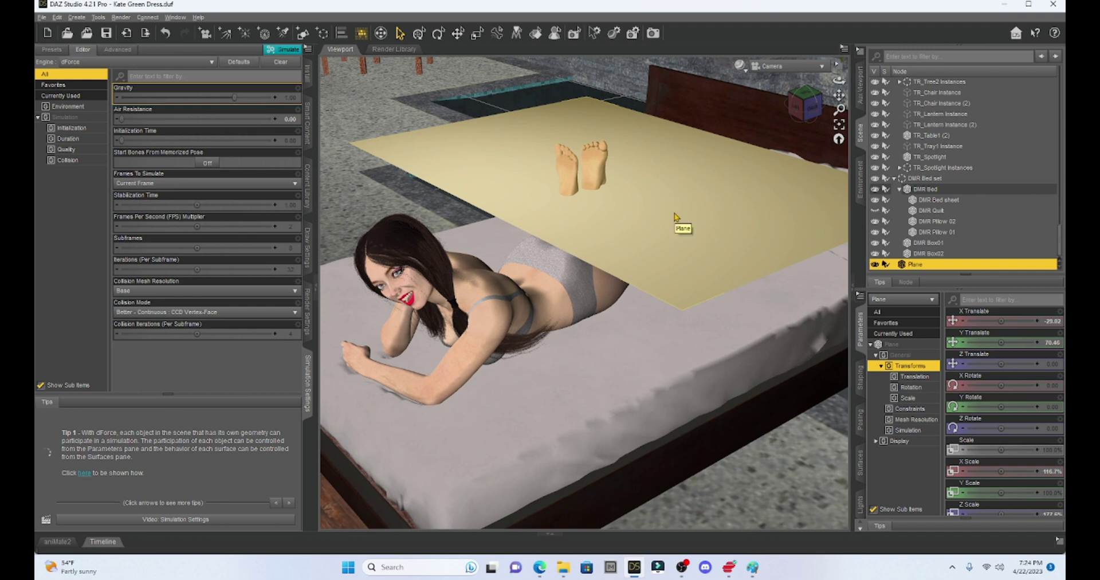
pyautogui.click(861, 463)
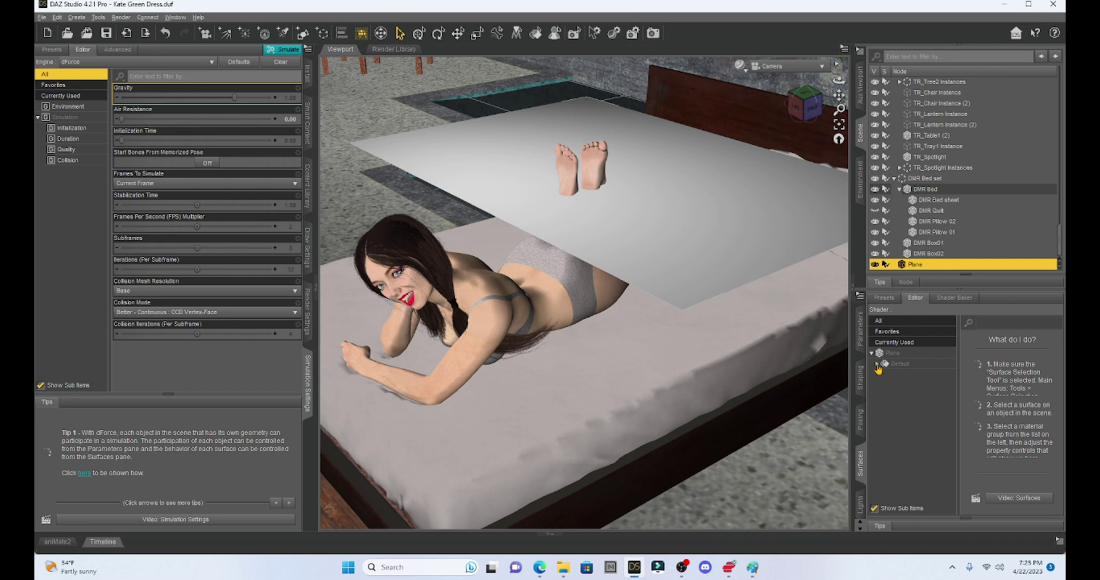
# Set the plane's Default surface Base Color to dark purple (0.048, 0.00, 0.048)
pyautogui.click(877, 364)
pyautogui.click(896, 387)
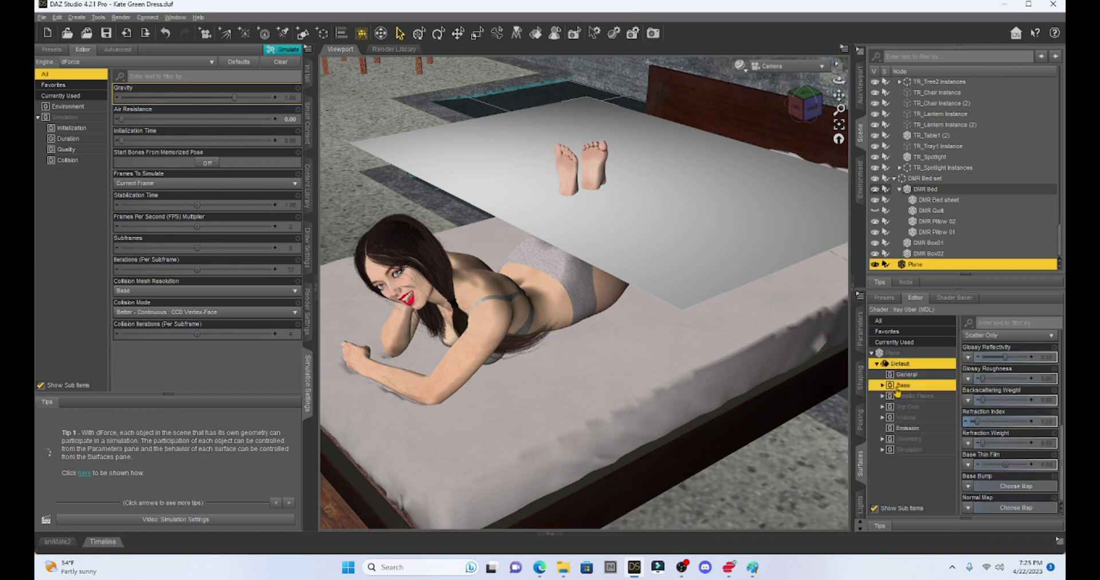
pyautogui.scroll(5, 1020, 396)
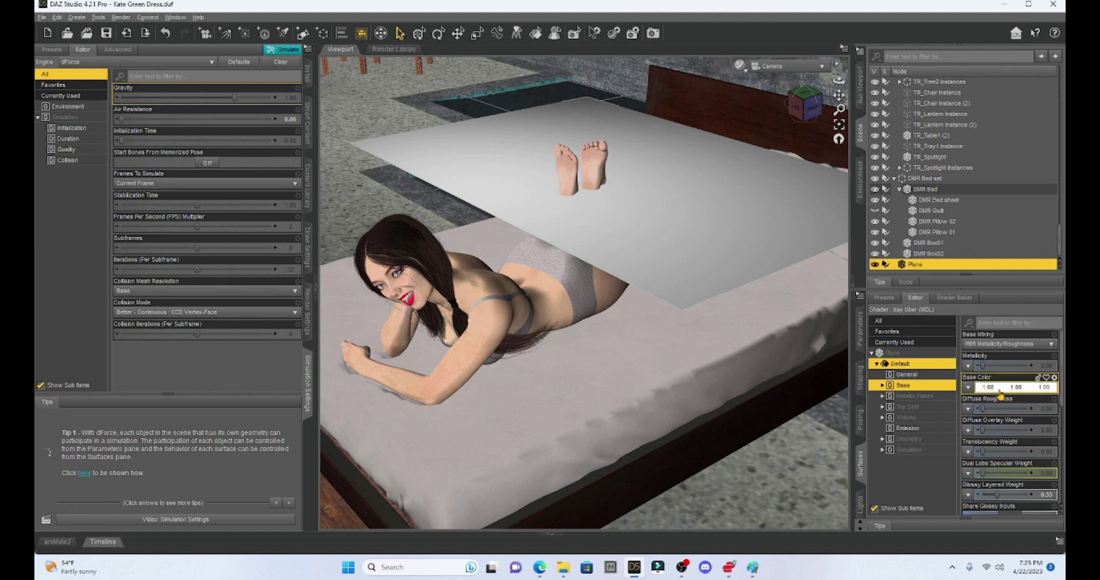
pyautogui.click(1002, 389)
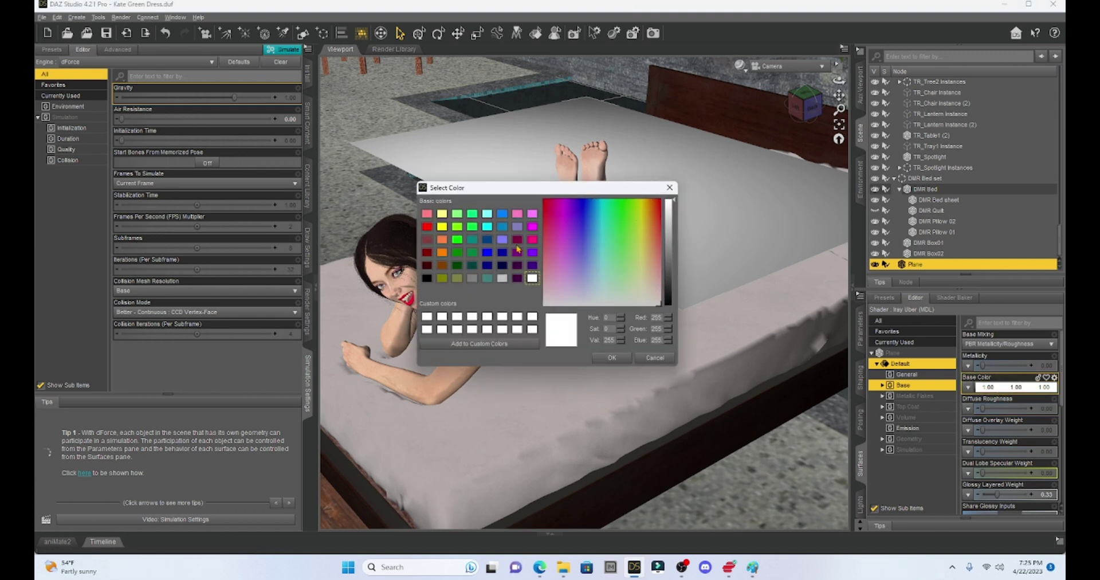
pyautogui.click(517, 266)
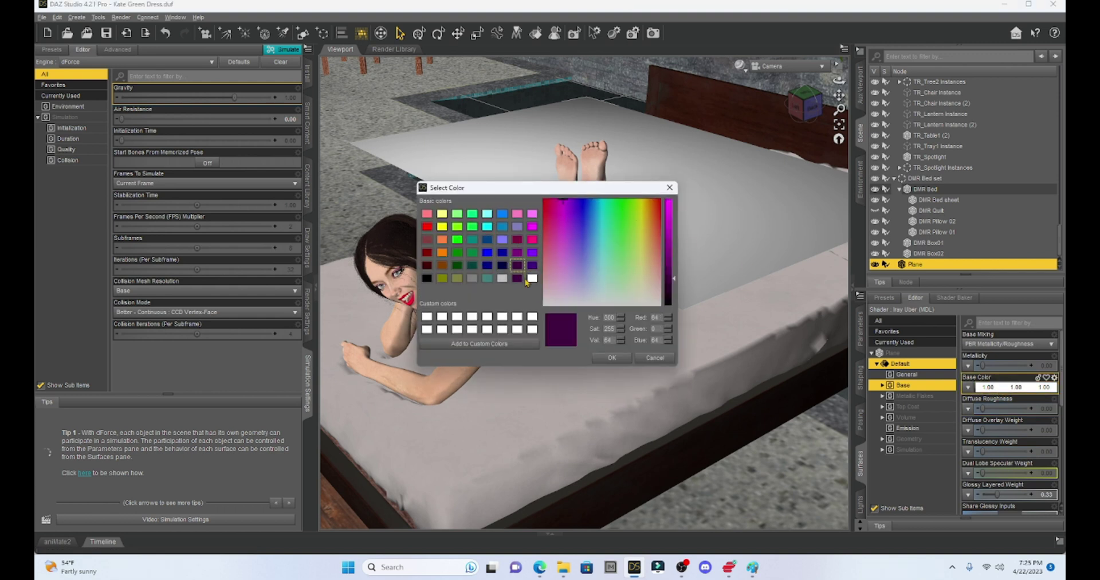
pyautogui.click(612, 357)
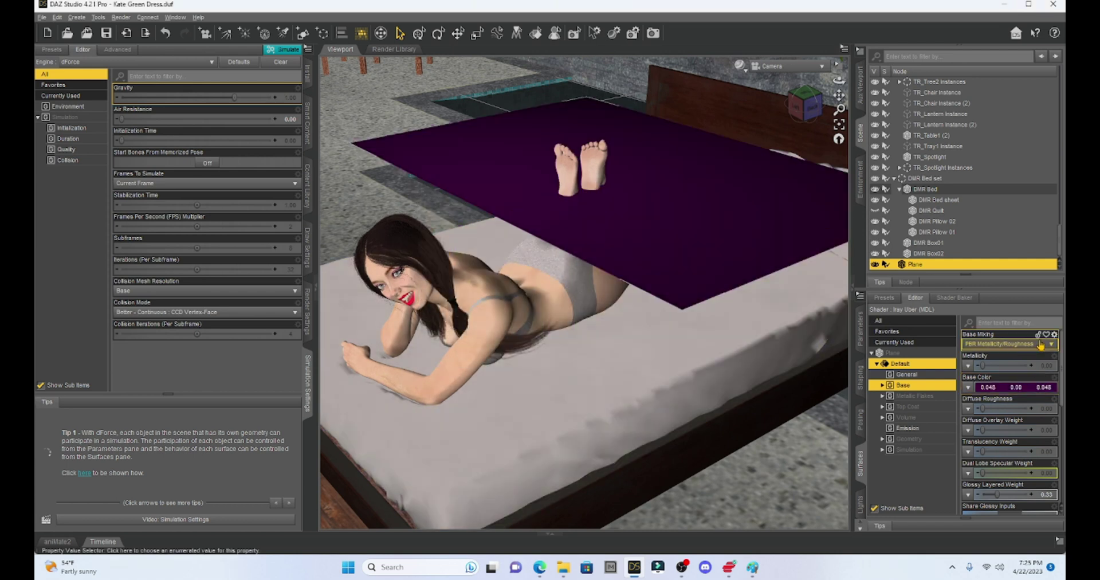
# Move the purple plane to X -6.98, Y 67.78, just above the woman's legs
pyautogui.click(703, 197)
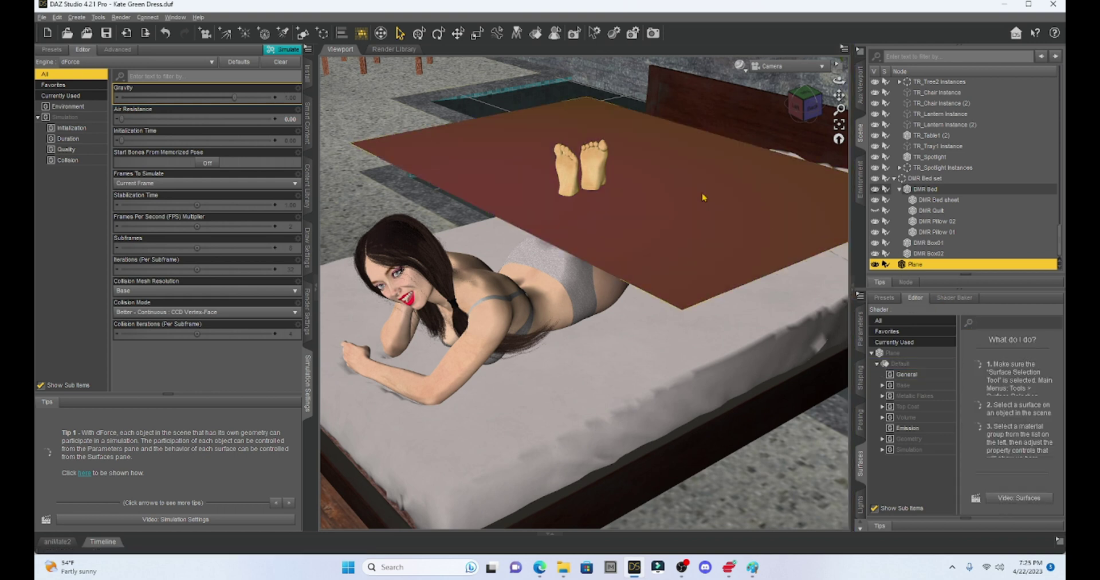
pyautogui.click(859, 329)
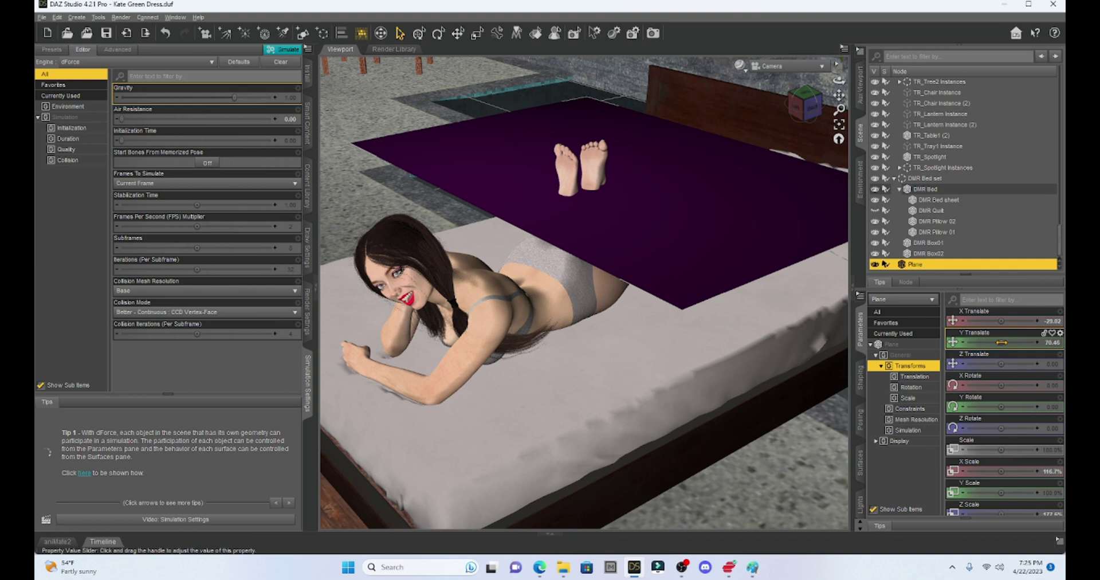
pyautogui.moveTo(1000, 342)
pyautogui.moveTo(1002, 342); pyautogui.dragTo(1013, 342)
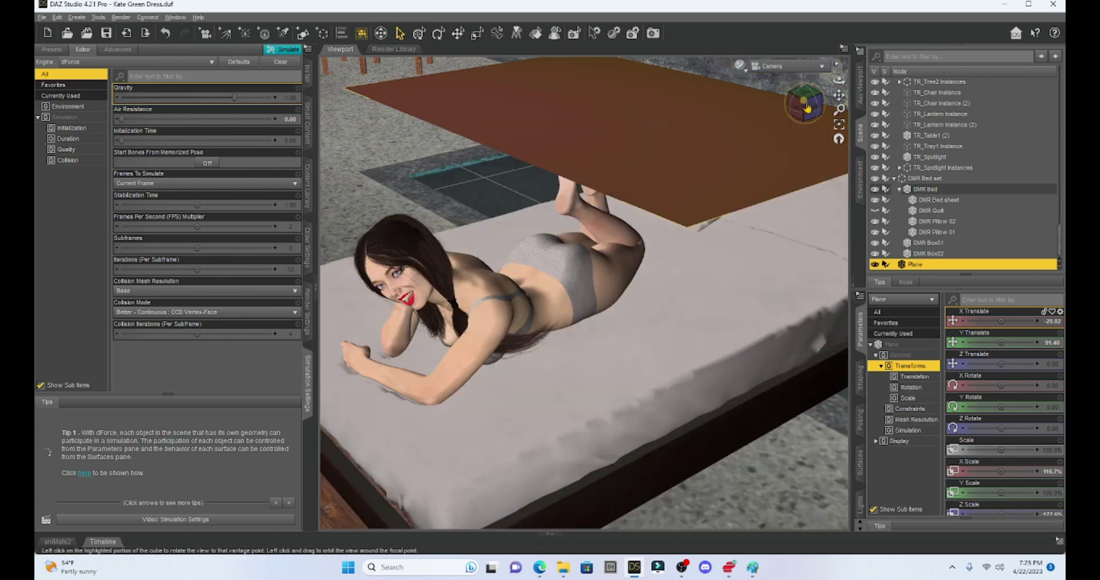
pyautogui.moveTo(805, 104)
pyautogui.mouseDown()
pyautogui.moveTo(802, 95)
pyautogui.moveTo(807, 118)
pyautogui.mouseUp()
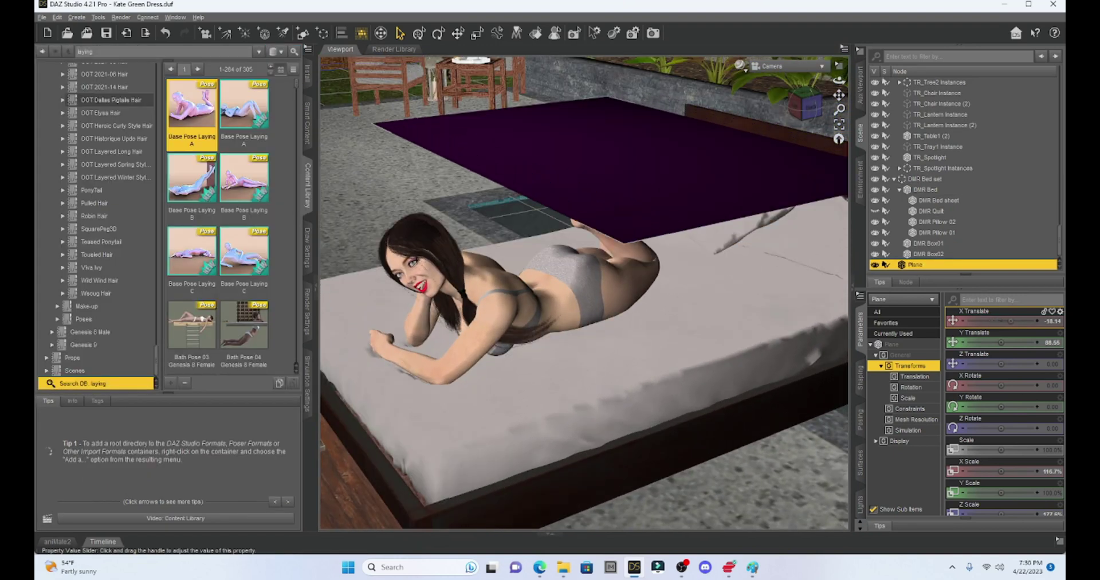
pyautogui.moveTo(1014, 321)
pyautogui.mouseDown()
pyautogui.moveTo(986, 321)
pyautogui.moveTo(1013, 320)
pyautogui.moveTo(1011, 335)
pyautogui.moveTo(1001, 321)
pyautogui.mouseUp()
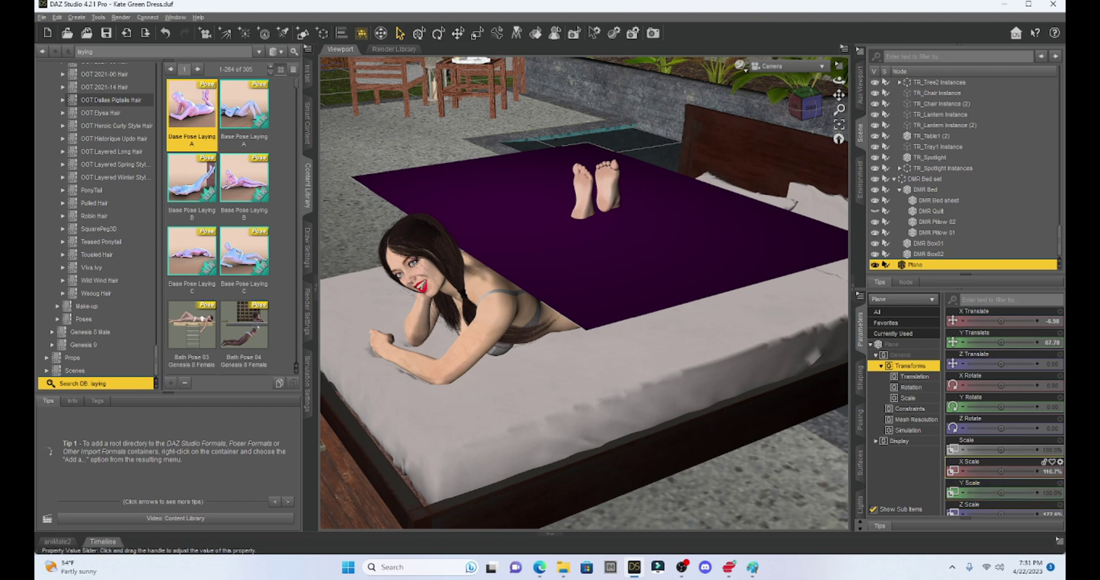
# Narrow the plane to 51.9% X scale, shift it to X 23.95, and lower it to Y 64.26
pyautogui.moveTo(1001, 471)
pyautogui.mouseDown()
pyautogui.moveTo(984, 471)
pyautogui.moveTo(1001, 470)
pyautogui.mouseUp()
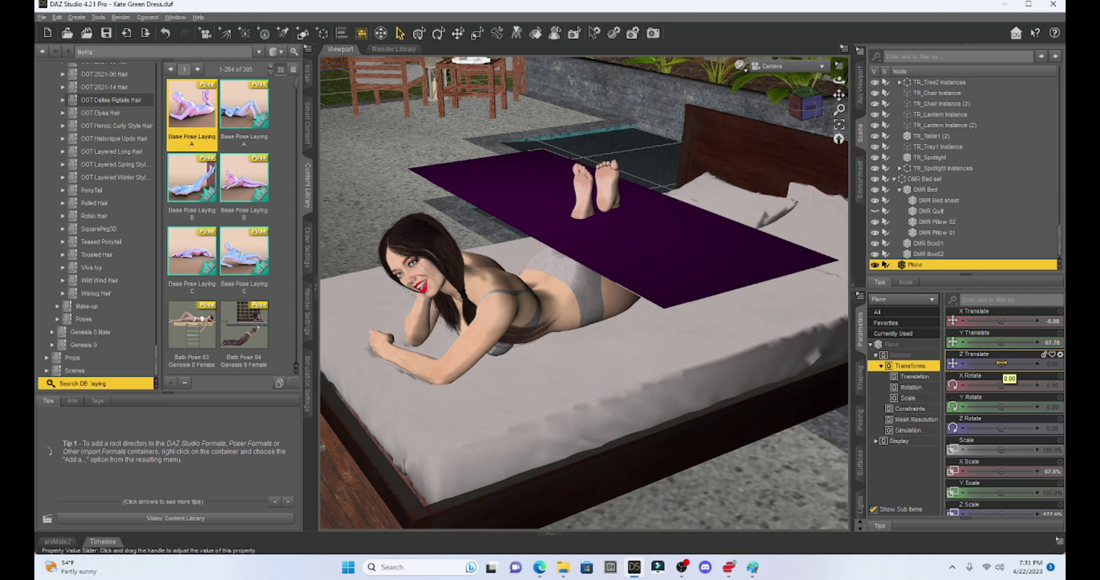
pyautogui.moveTo(1001, 322); pyautogui.dragTo(1011, 322)
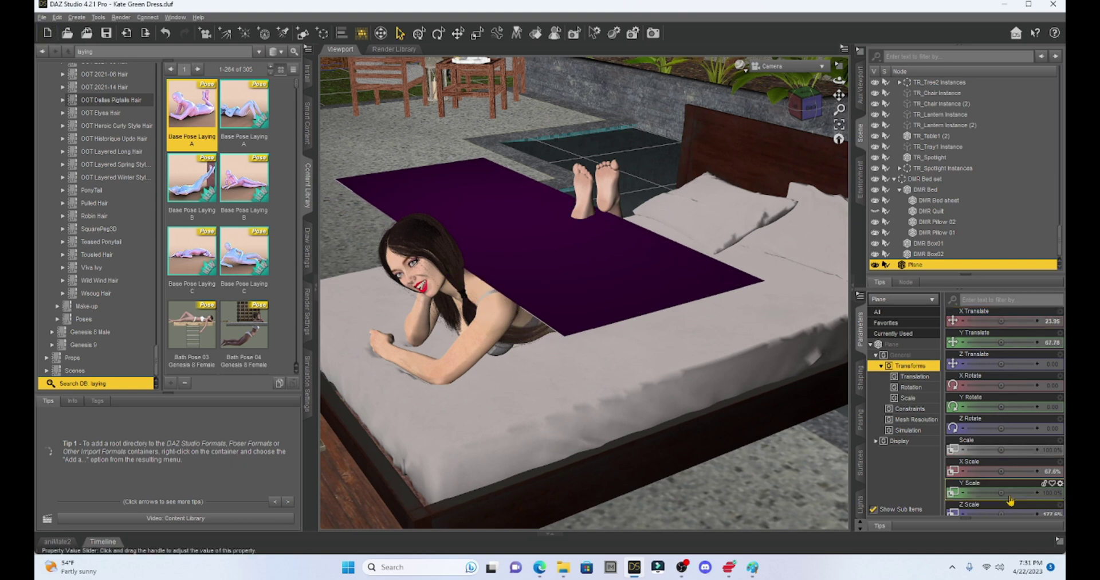
pyautogui.moveTo(1001, 471); pyautogui.dragTo(986, 471)
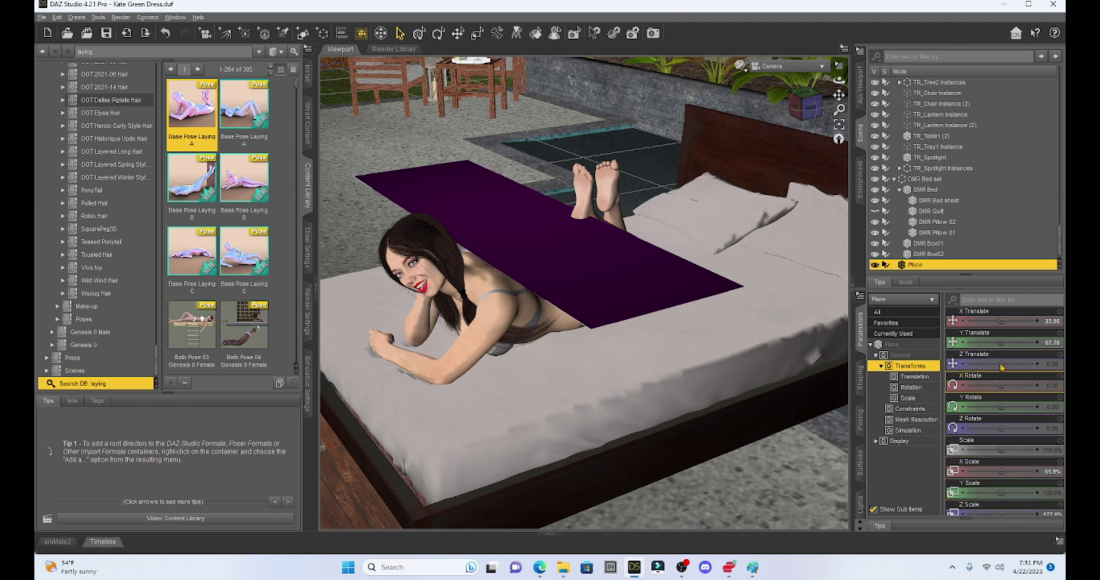
pyautogui.moveTo(1001, 342); pyautogui.dragTo(994, 342)
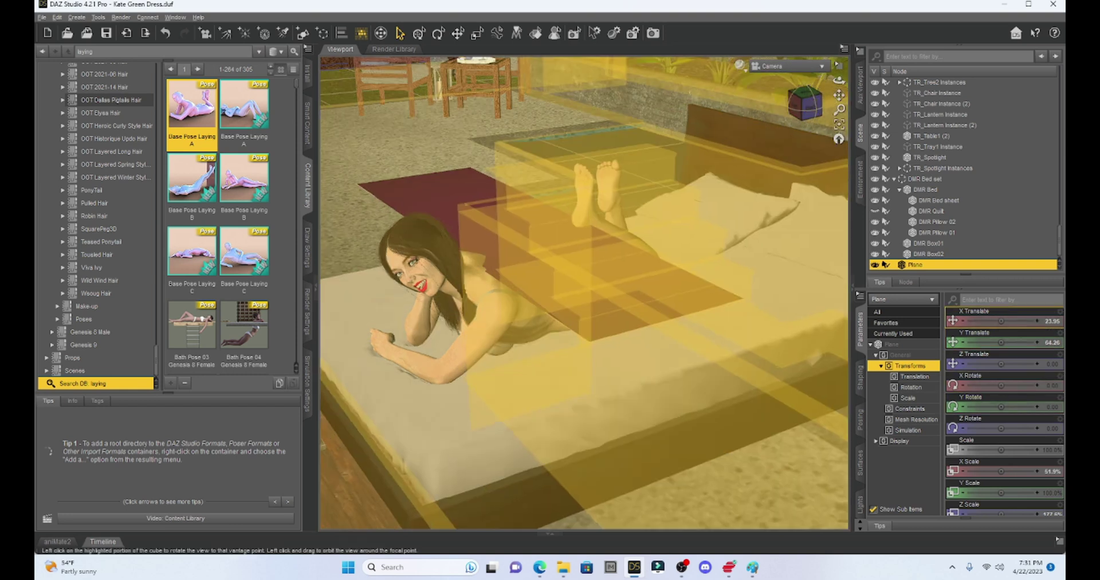
# Rotate the plane to Y -3.13 and Z 9.66 so it follows the woman's body
pyautogui.moveTo(805, 102); pyautogui.dragTo(812, 112)
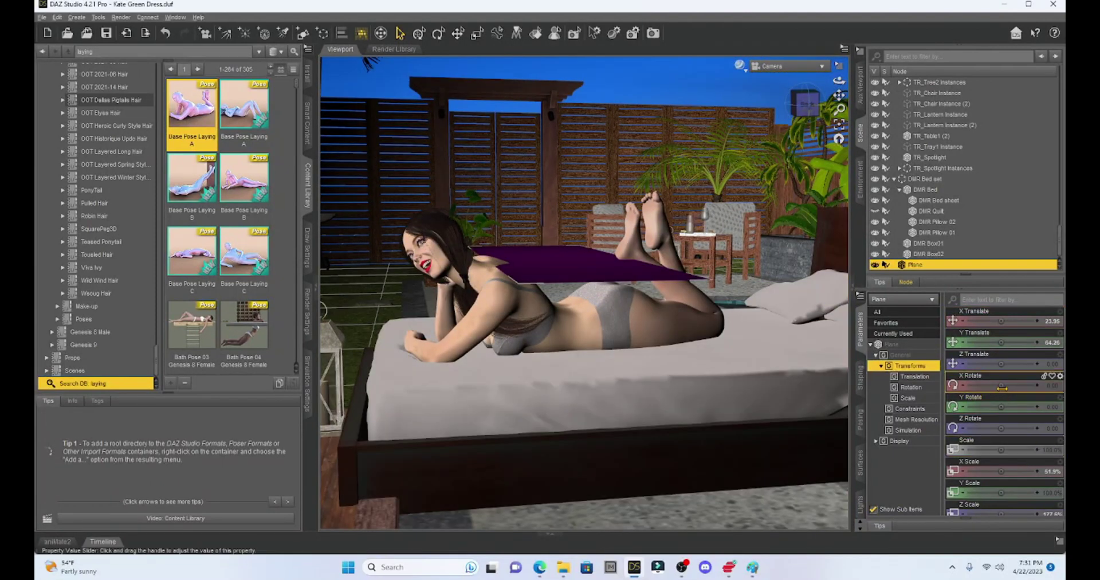
pyautogui.moveTo(1001, 406); pyautogui.dragTo(991, 385)
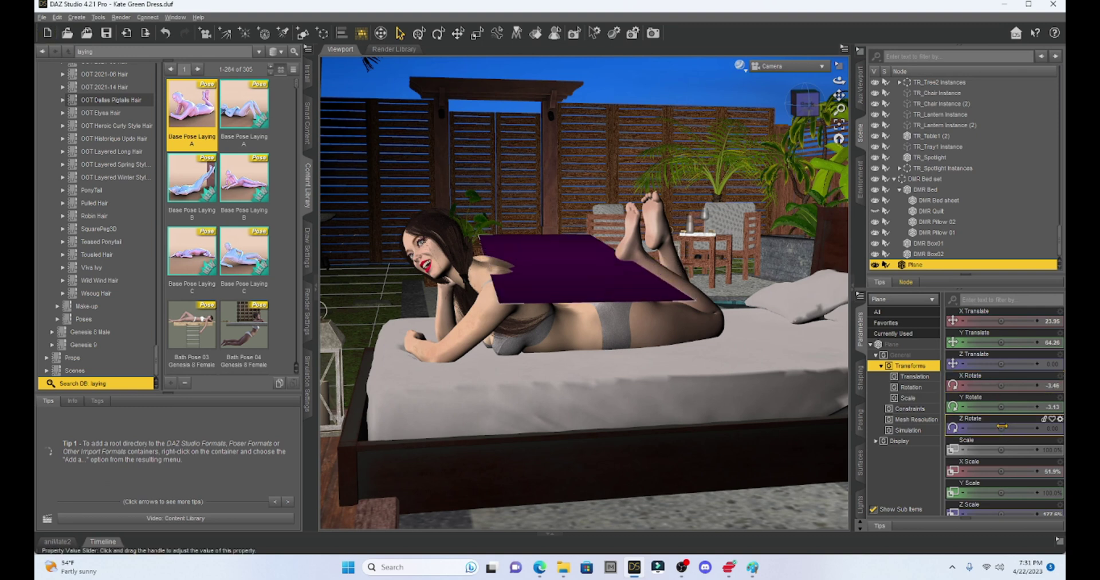
pyautogui.moveTo(1001, 427); pyautogui.dragTo(1022, 427)
pyautogui.moveTo(802, 97); pyautogui.dragTo(821, 97)
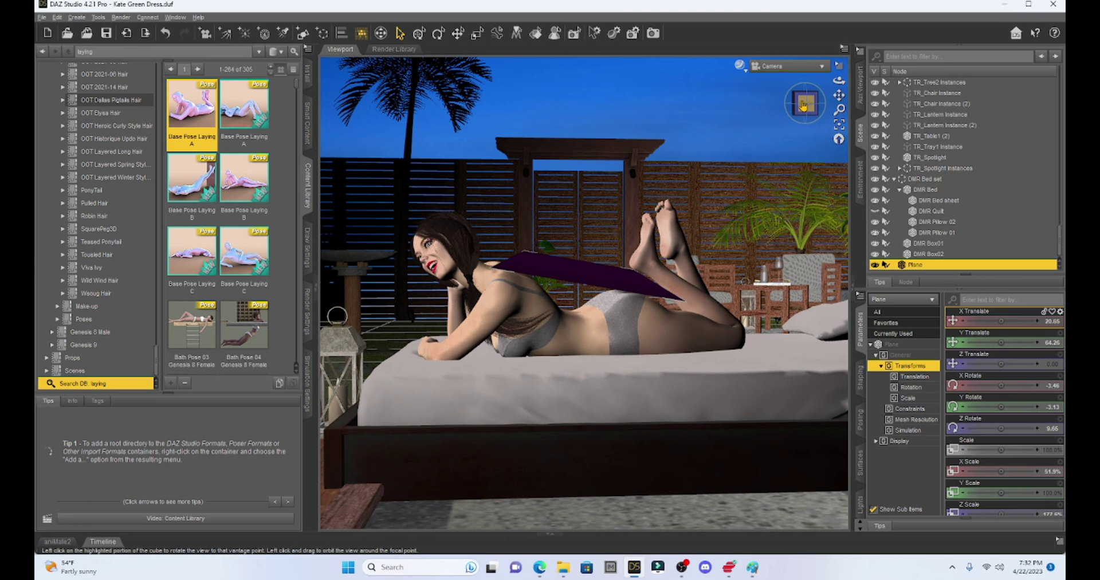
pyautogui.moveTo(806, 103); pyautogui.dragTo(803, 106)
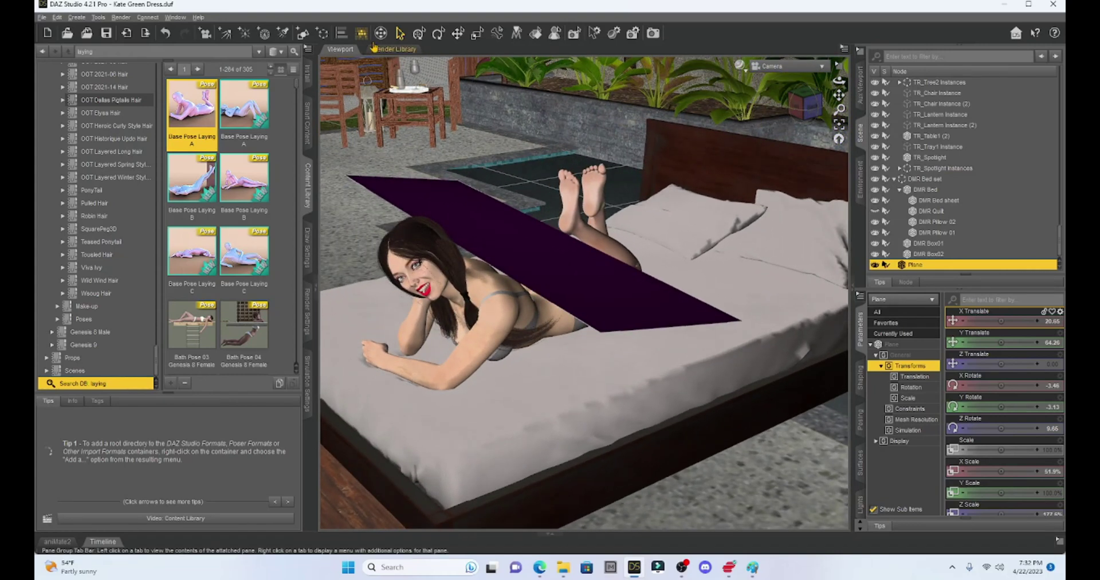
# Run the dForce simulation so the purple plane drapes over the woman's hips and legs
pyautogui.click(307, 371)
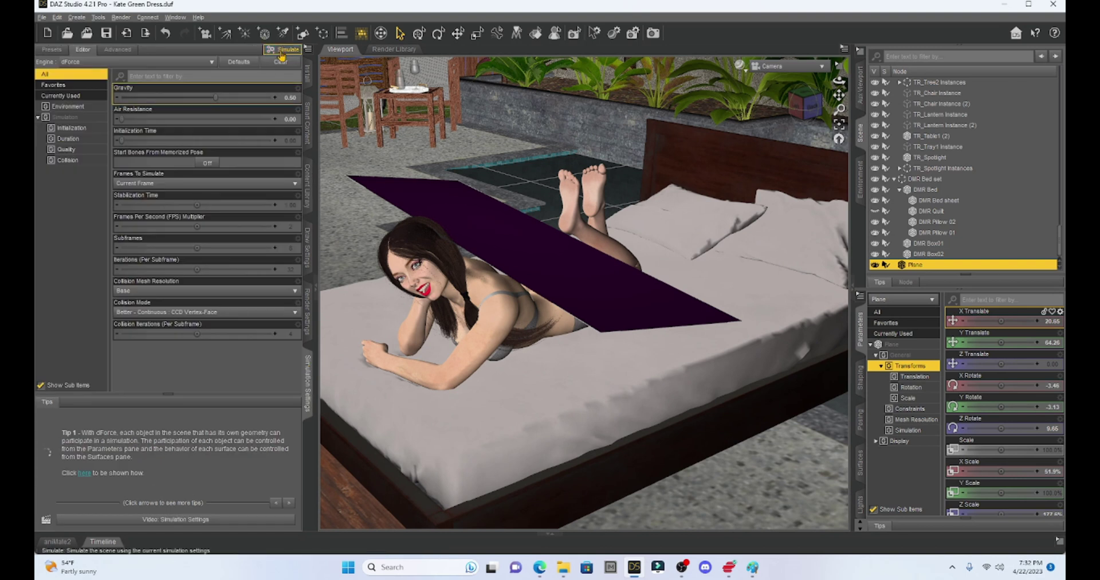
pyautogui.click(282, 53)
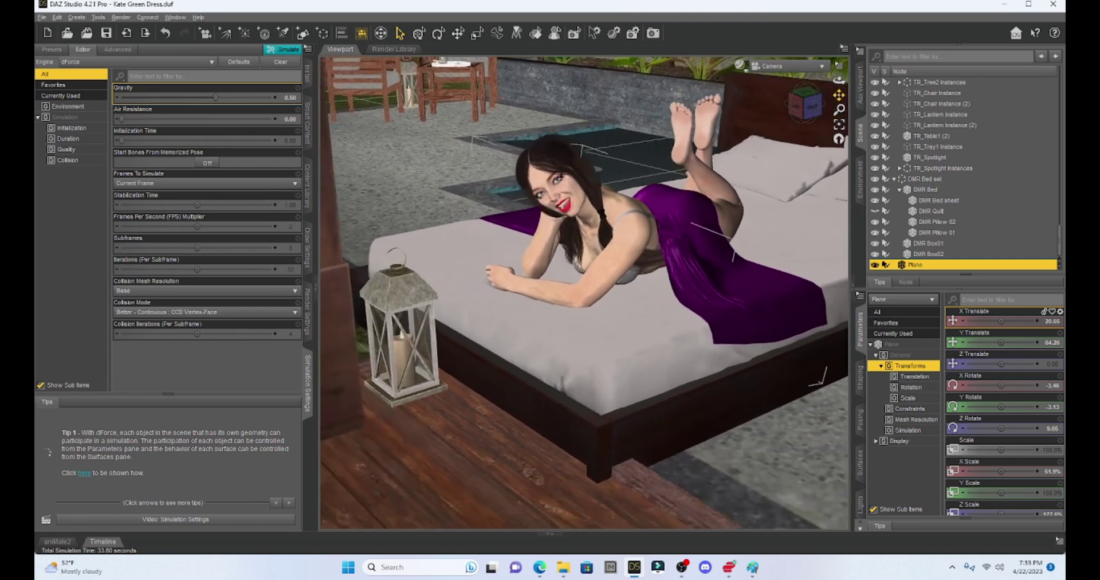
pyautogui.scroll(5, 771, 192)
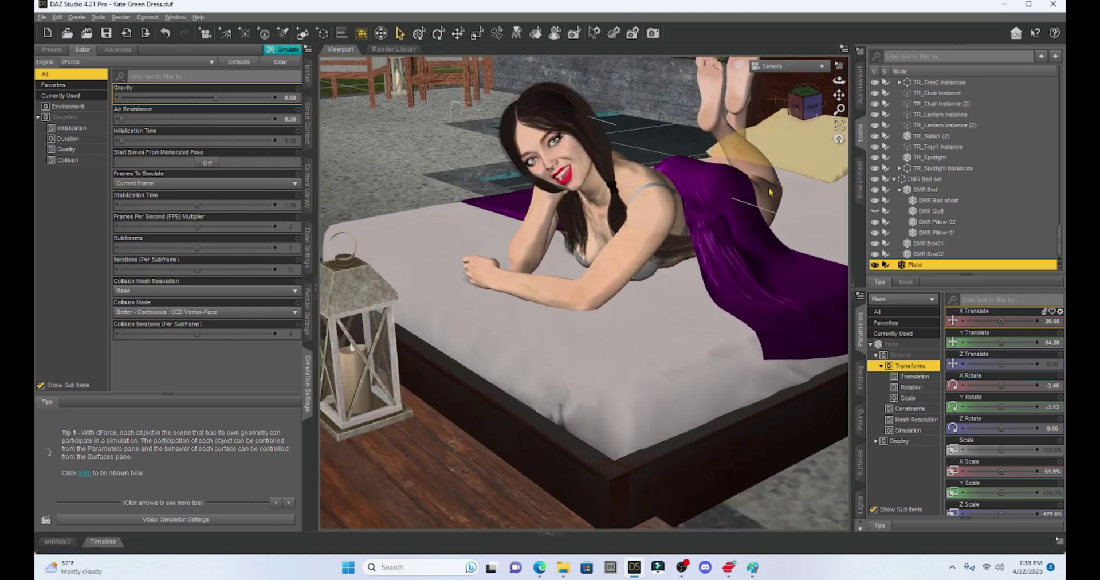
pyautogui.moveTo(839, 95); pyautogui.dragTo(819, 106)
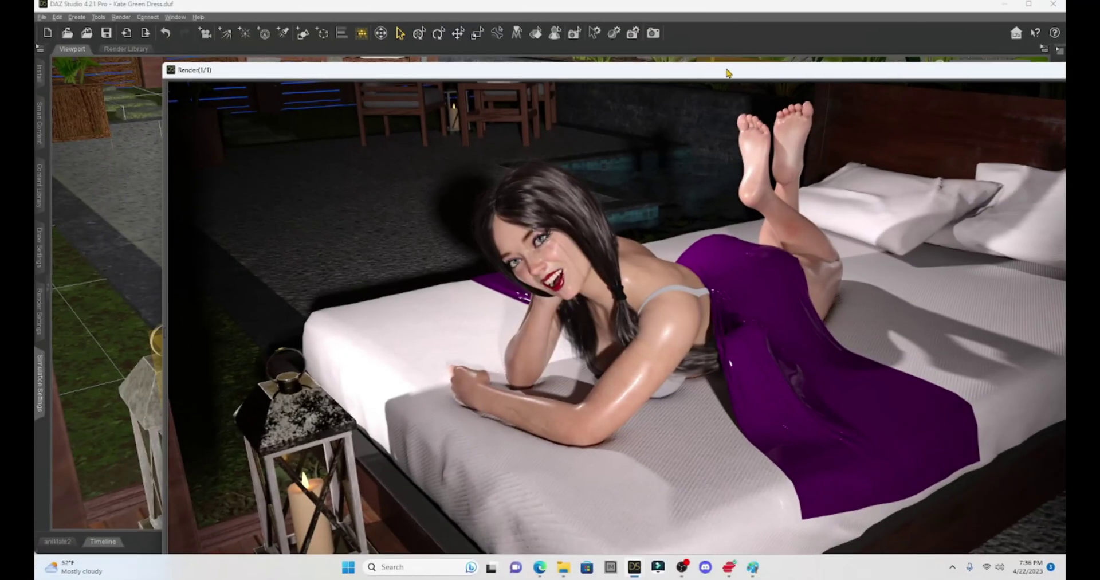
# Close the render window, restore the right-side panels, and select the draped plane
pyautogui.moveTo(727, 73); pyautogui.dragTo(598, 3)
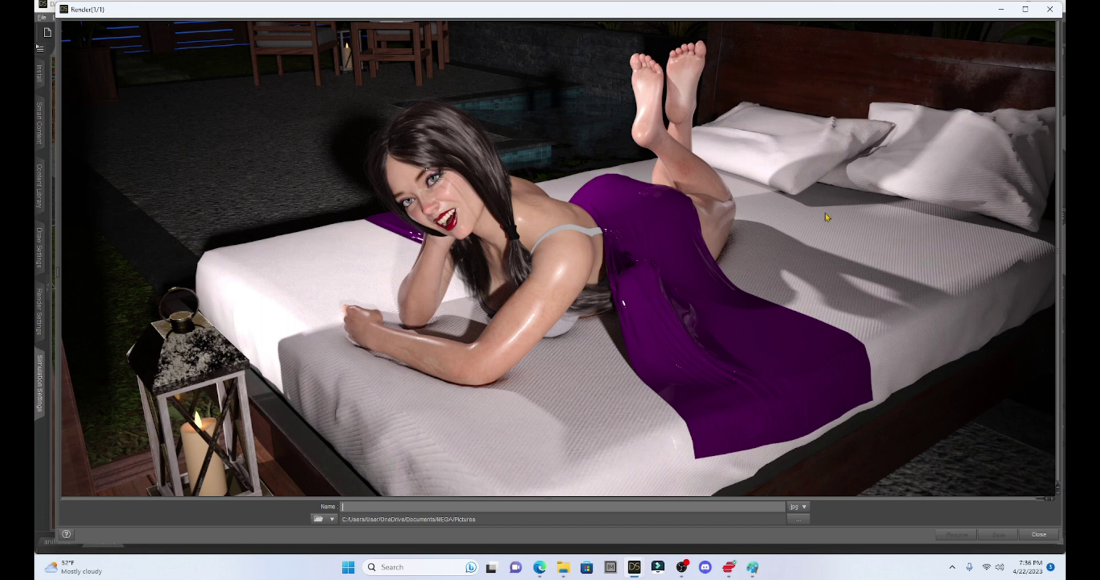
pyautogui.click(1049, 9)
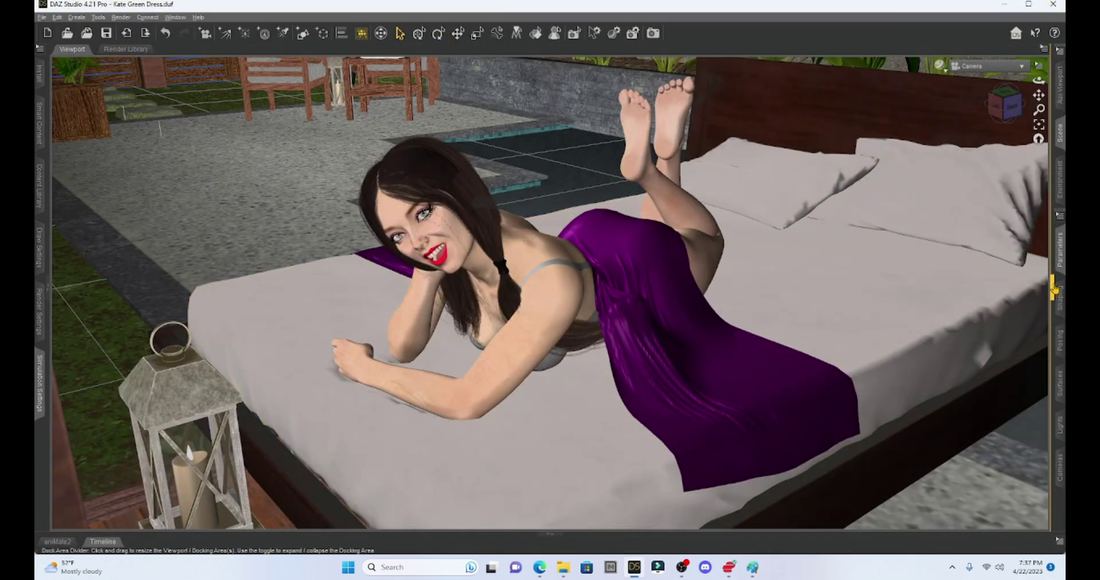
pyautogui.click(1053, 288)
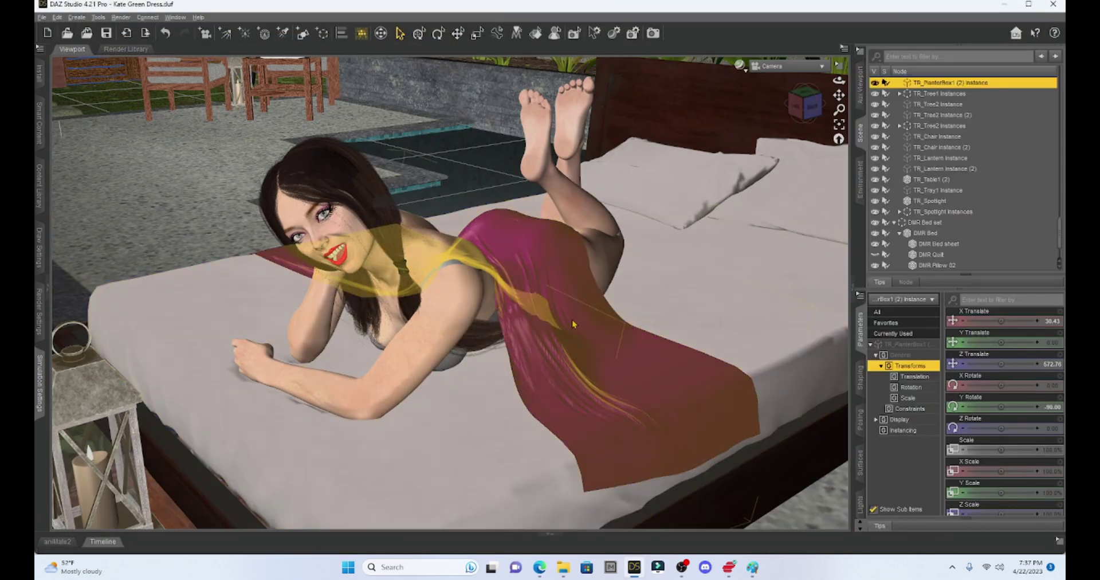
pyautogui.click(572, 324)
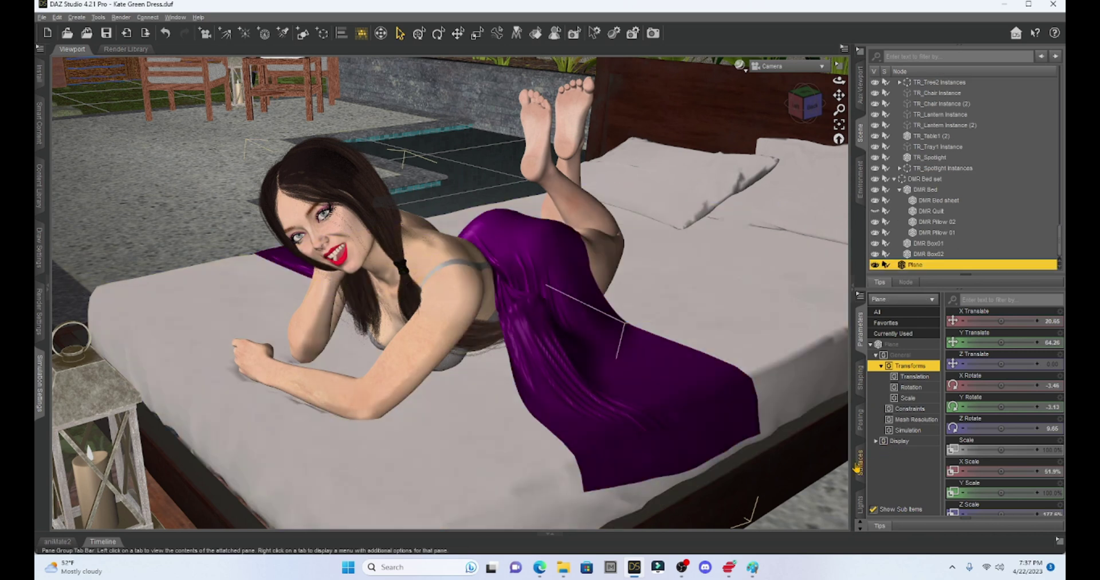
# Set the blanket's Base Color to white
pyautogui.click(858, 465)
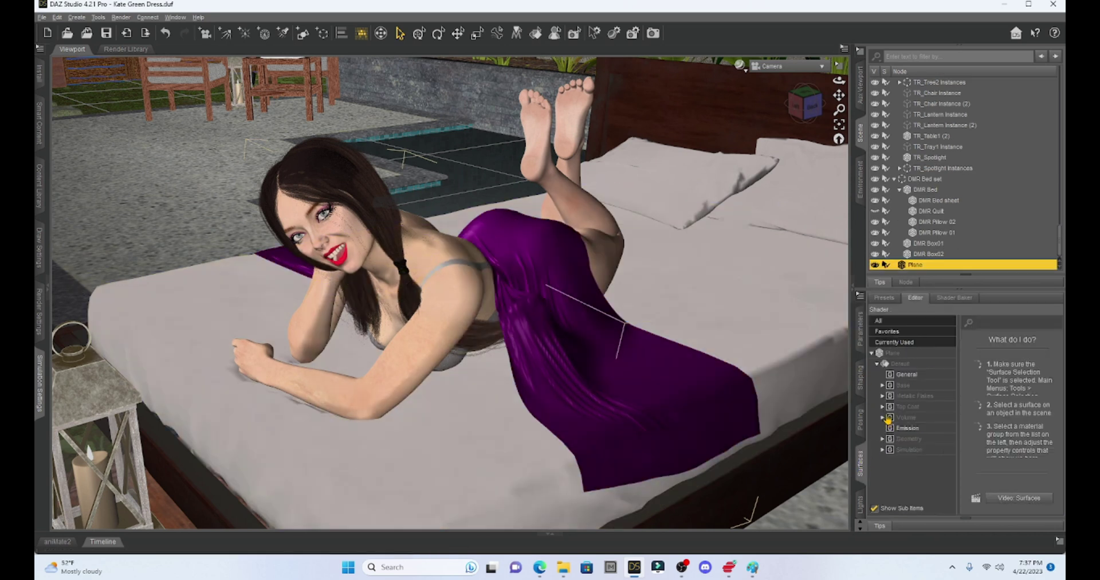
pyautogui.click(902, 387)
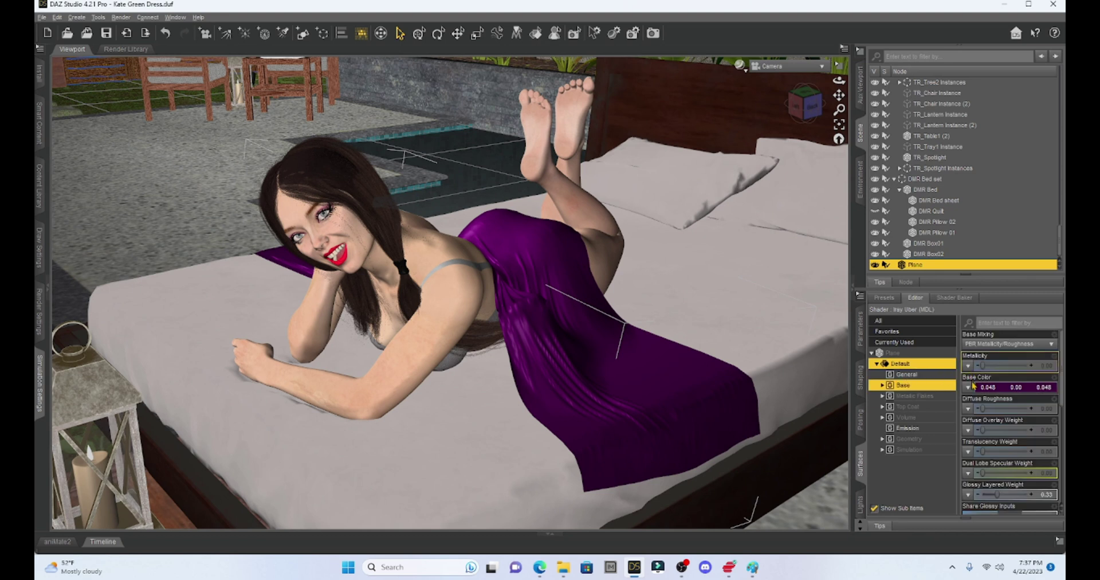
pyautogui.click(1000, 387)
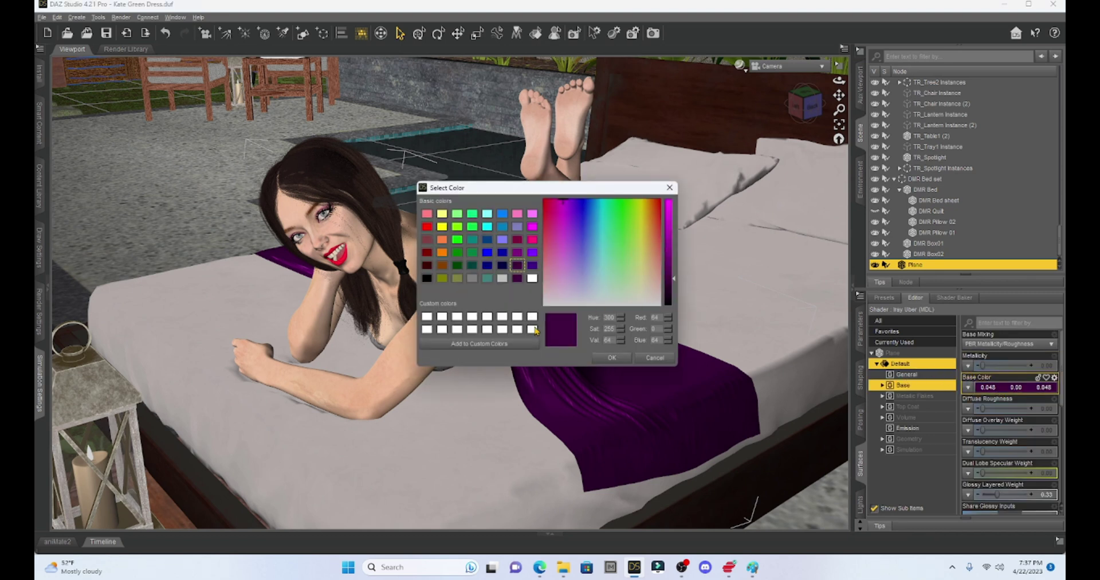
pyautogui.click(532, 278)
pyautogui.click(612, 356)
# Load the Purple Bedding image from the TEXTURES folder as the base color map
pyautogui.click(968, 387)
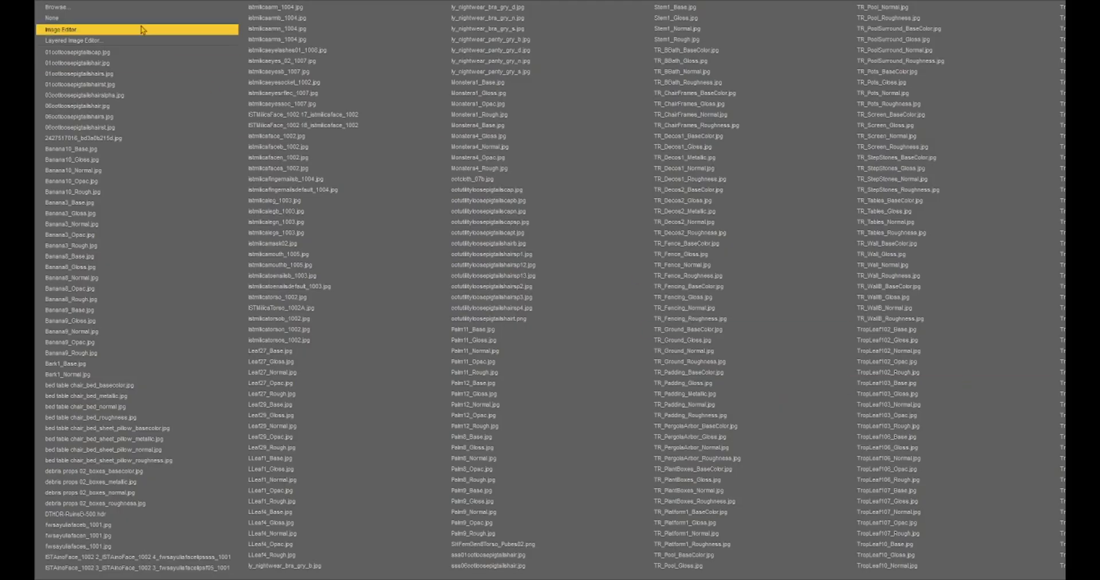
pyautogui.click(129, 7)
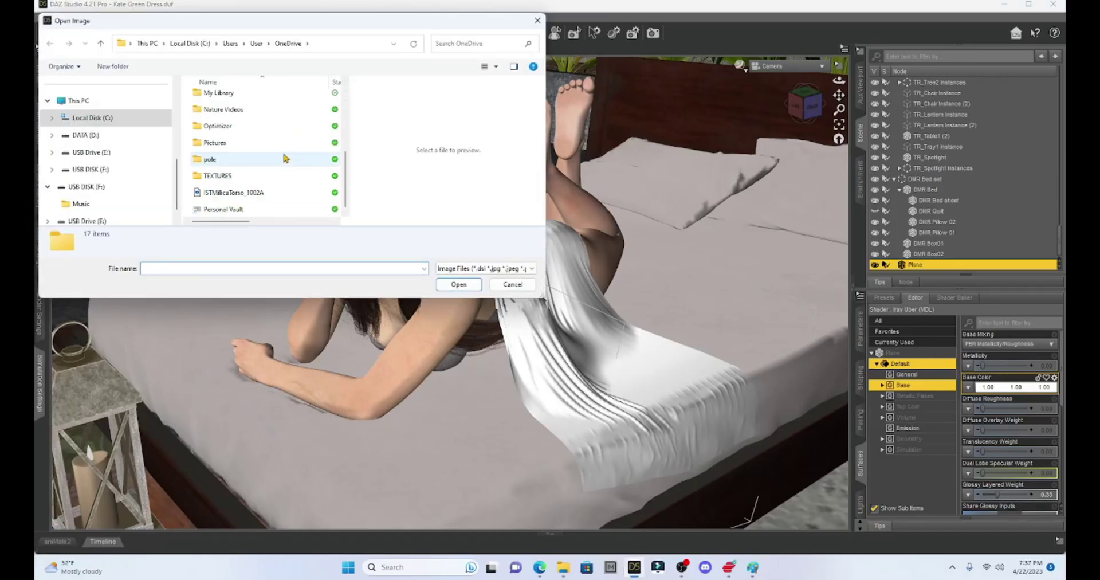
pyautogui.doubleClick(224, 176)
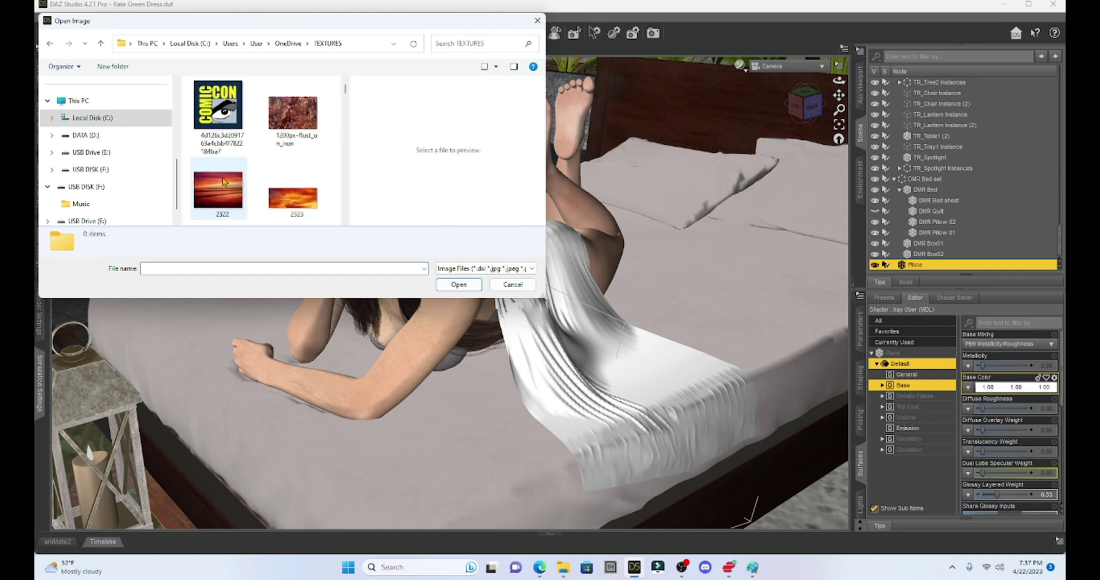
pyautogui.scroll(-10, 275, 154)
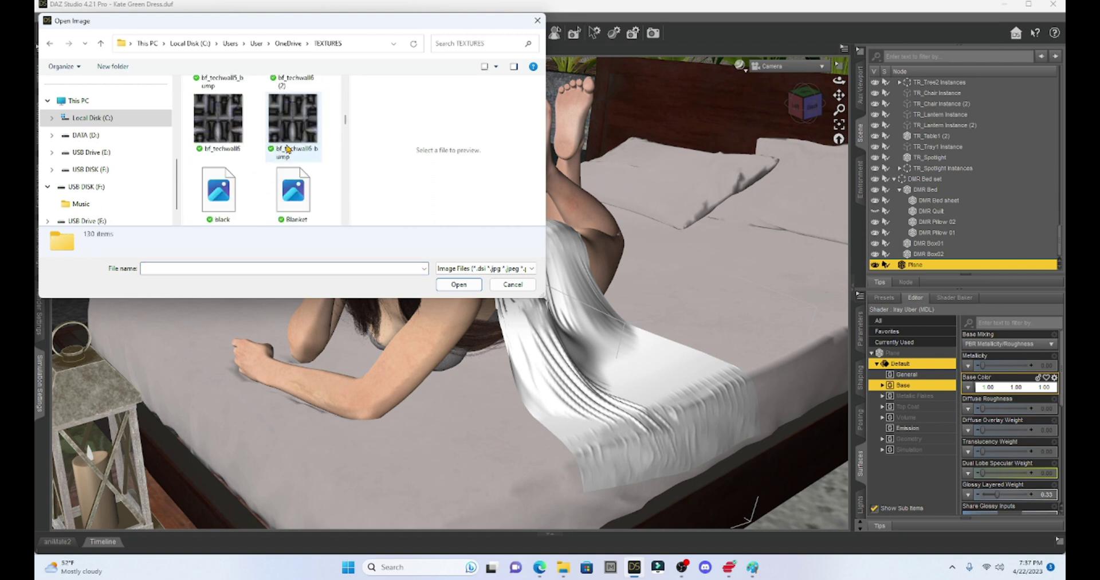
pyautogui.scroll(-15, 288, 149)
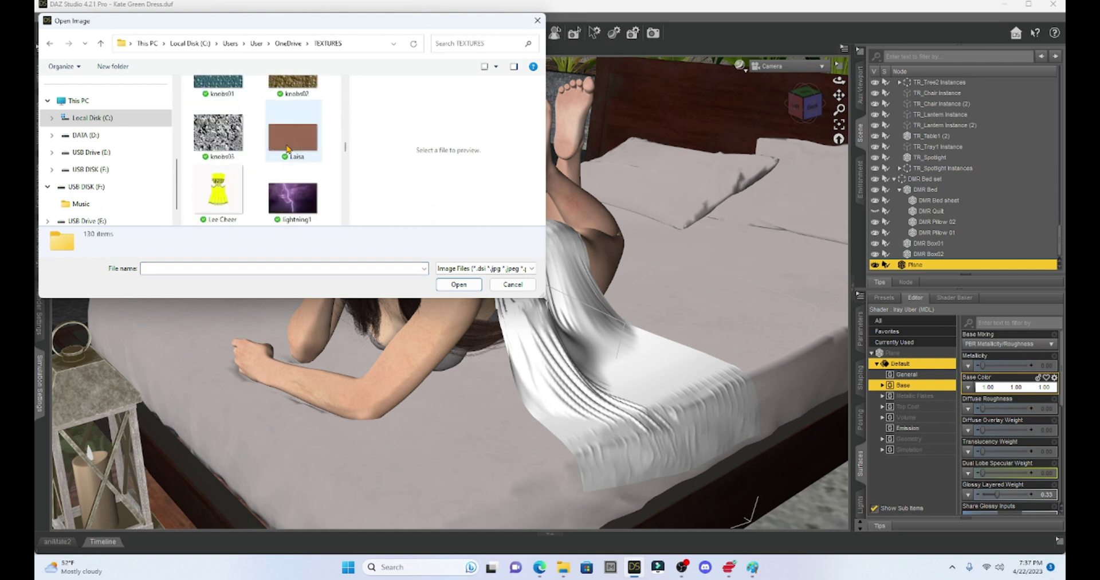
pyautogui.scroll(-2, 287, 149)
pyautogui.scroll(-3, 287, 148)
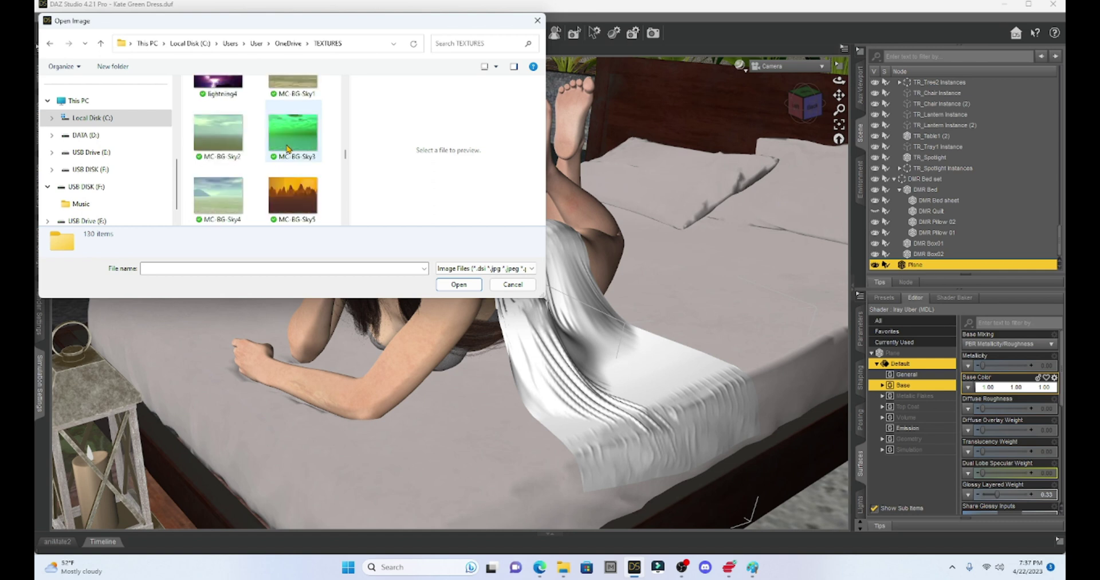
pyautogui.scroll(-6, 287, 147)
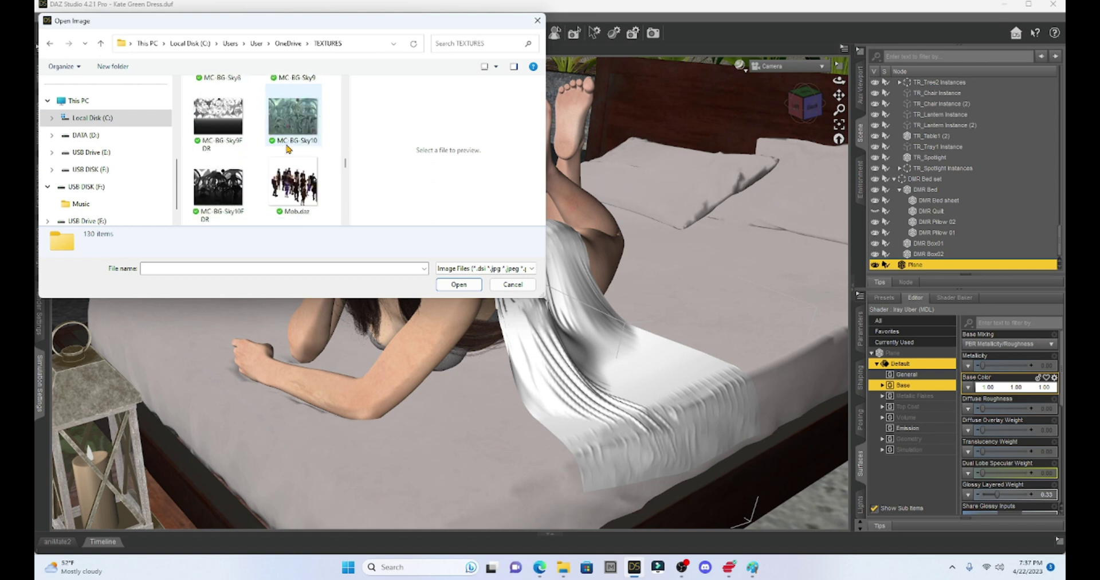
pyautogui.scroll(-8, 288, 148)
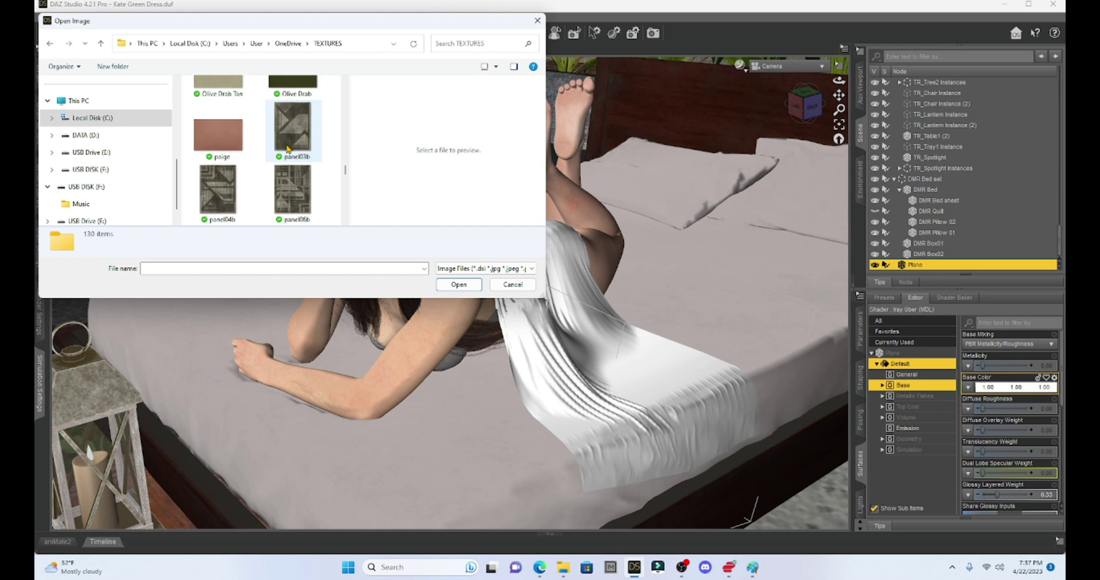
pyautogui.scroll(-8, 288, 148)
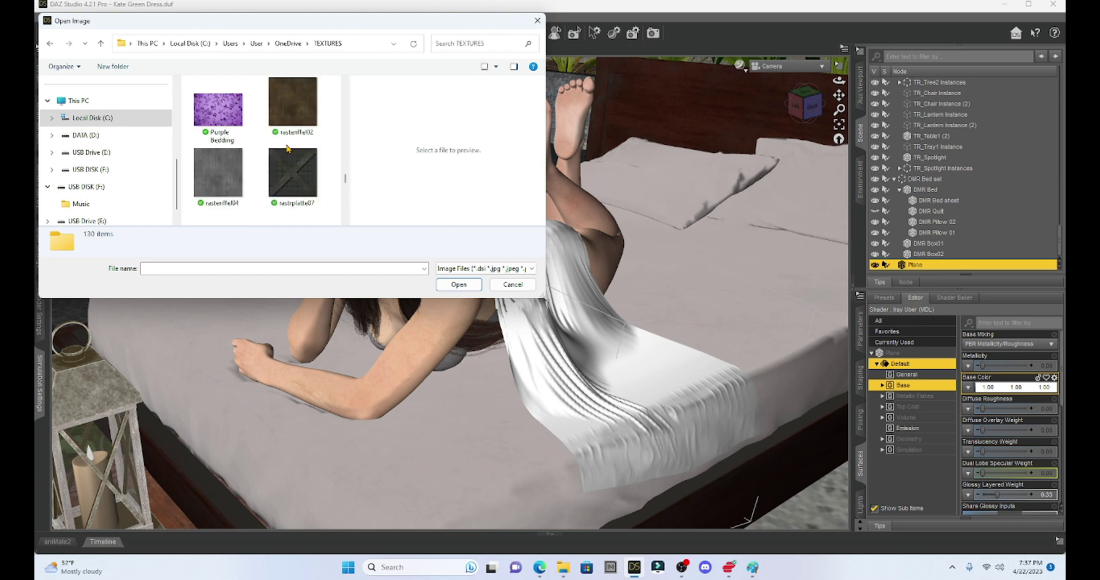
pyautogui.click(223, 109)
pyautogui.doubleClick(222, 109)
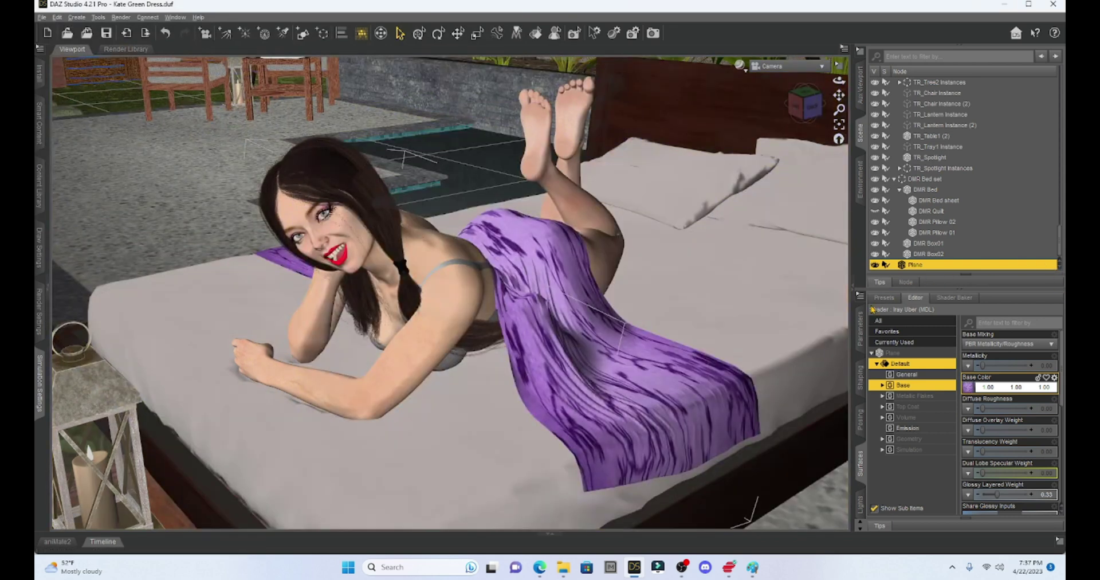
# Collapse the right panels and start an Iray render of the woman under the purple blanket
pyautogui.click(853, 292)
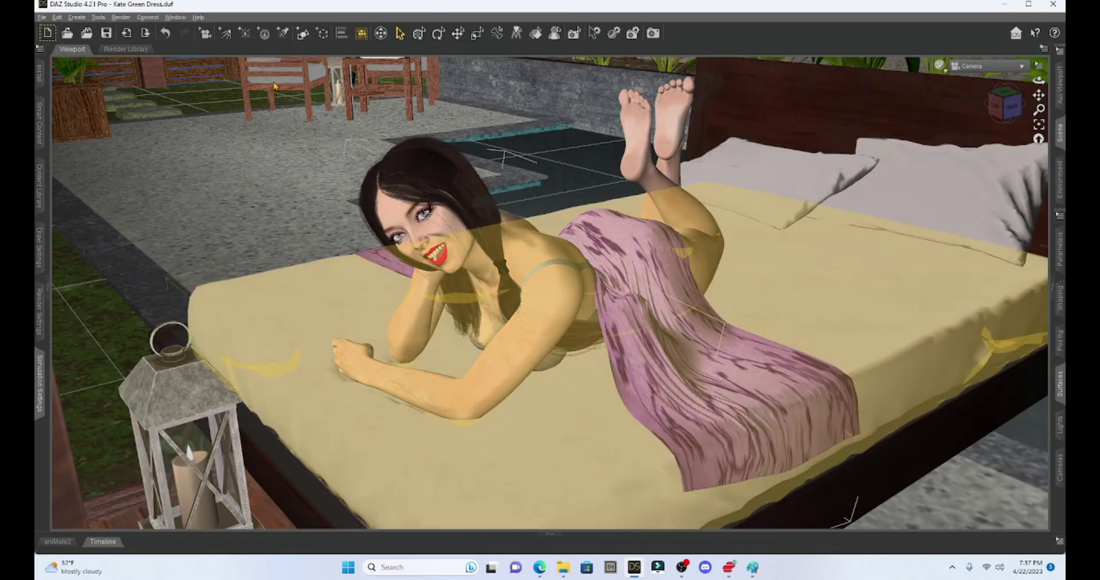
pyautogui.click(121, 17)
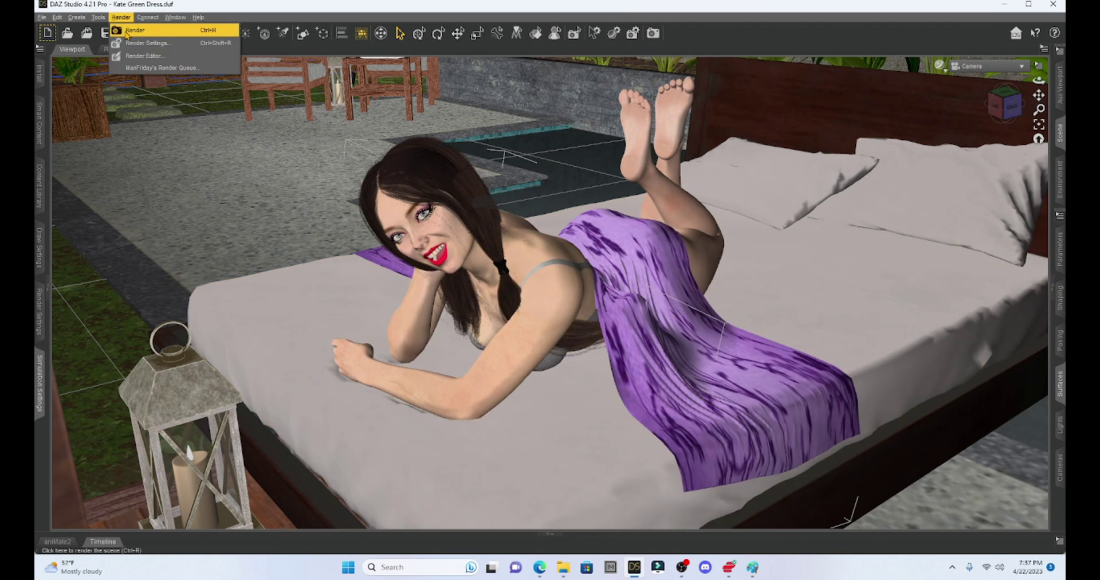
pyautogui.click(129, 30)
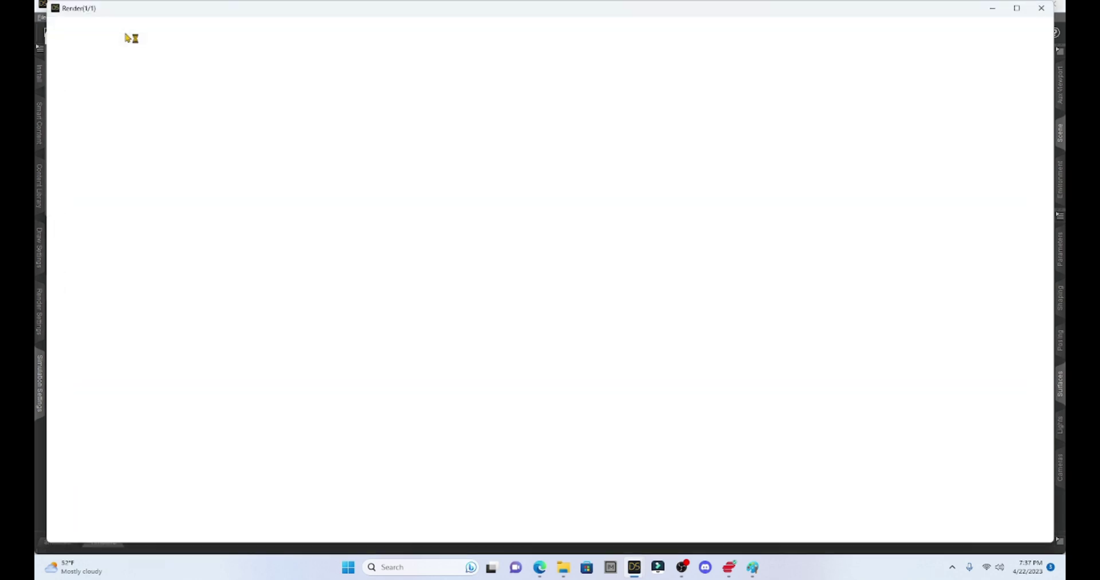